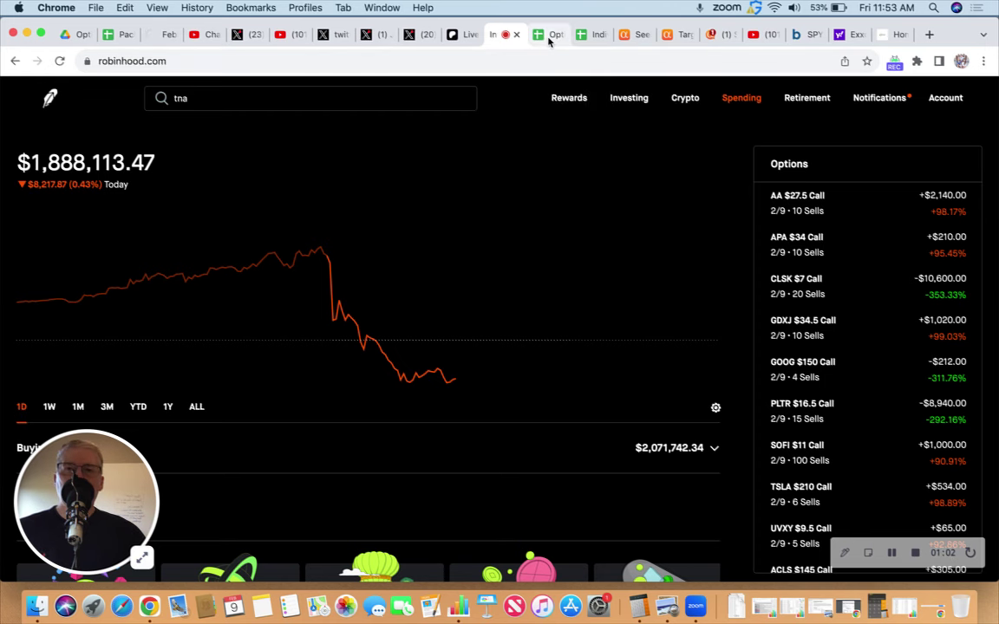
- Switch to the Options Trades spreadsheet and review the GOOG call entry dated 2/2, through its strike price
click(549, 36)
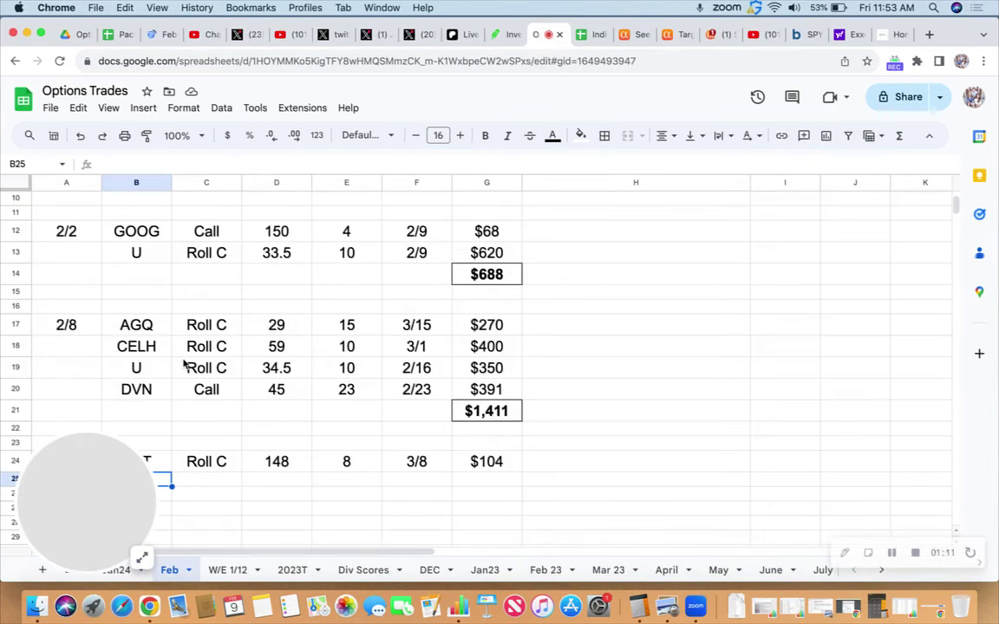
scroll(185, 364, down, 1)
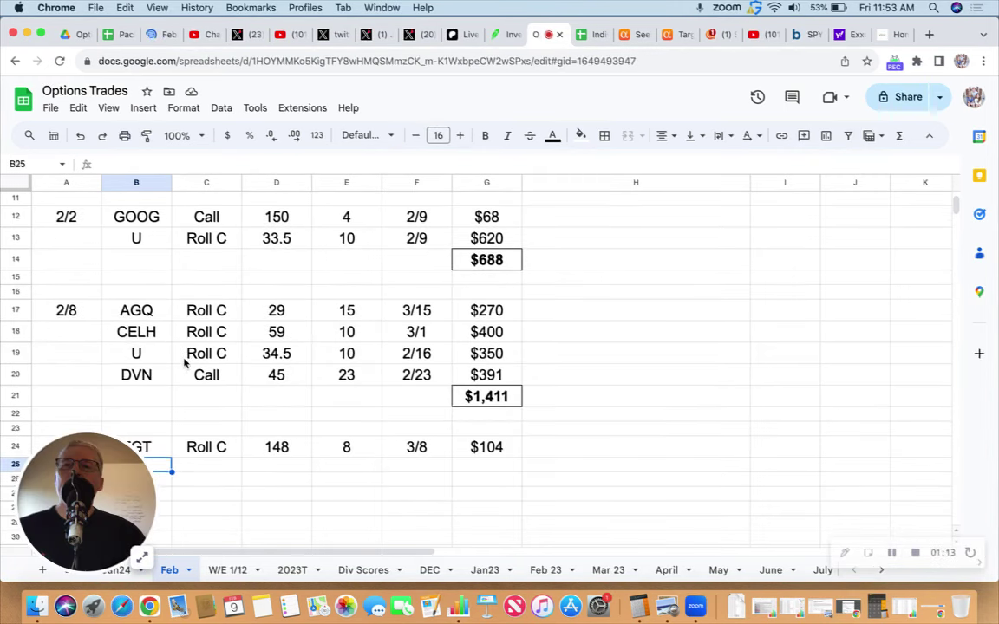
click(107, 223)
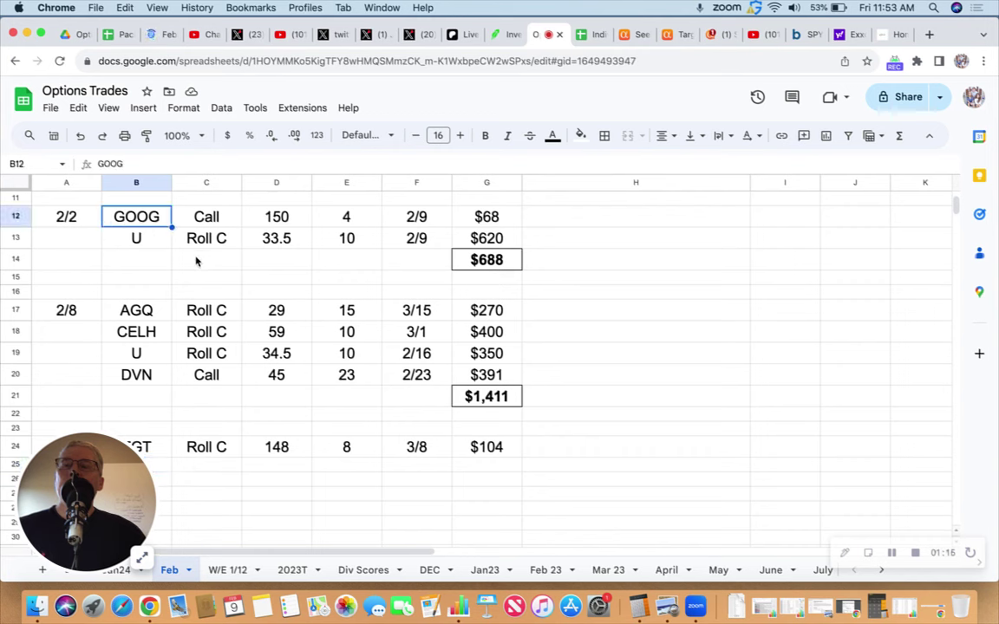
key(Right)
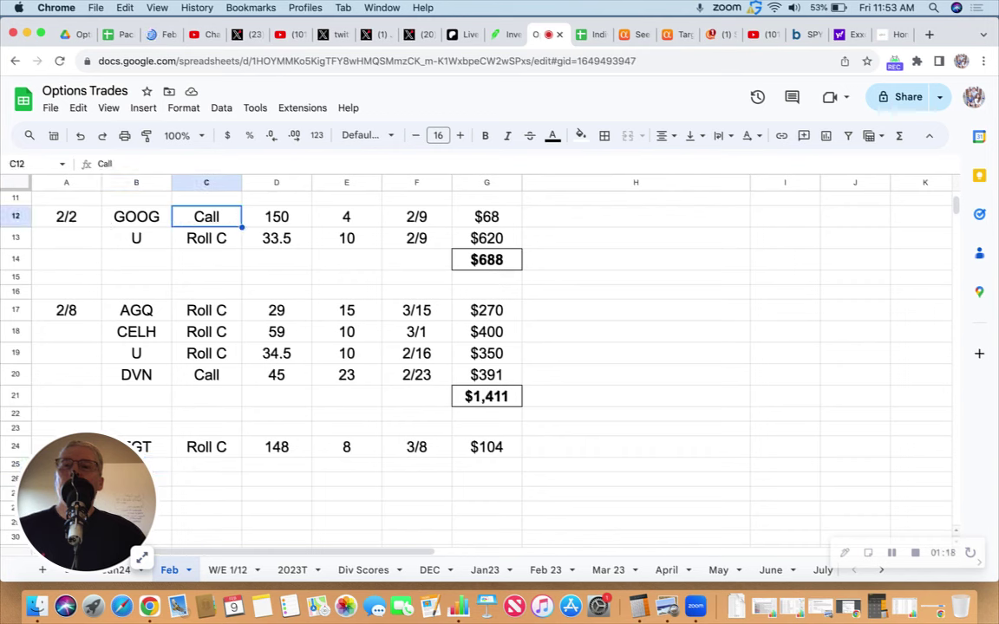
key(Right)
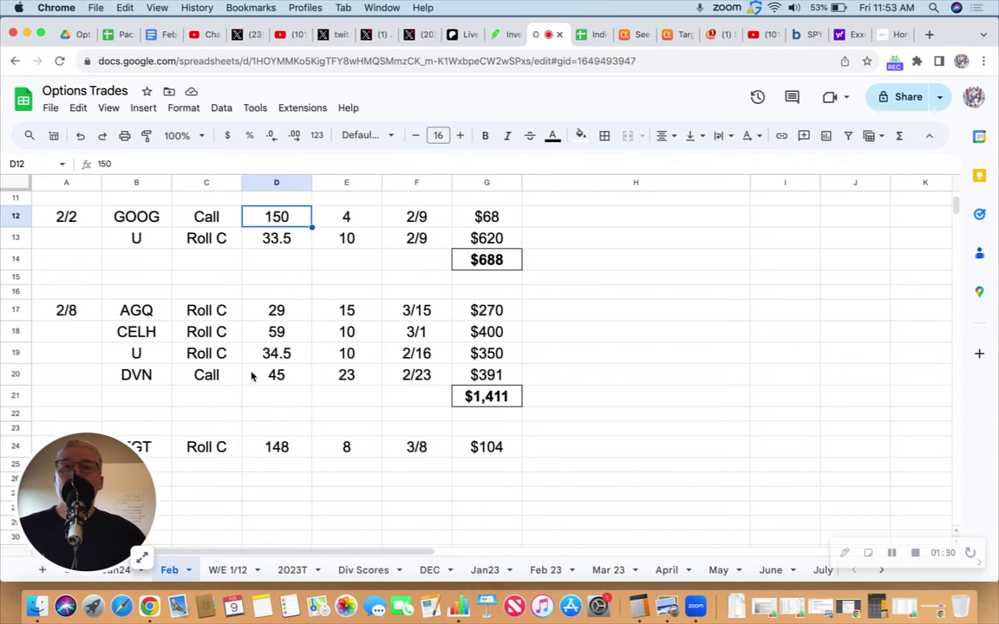
- Review the rolled U call entry in the 2/2 trades, checking its ticker, trade type and strike
key(Down)
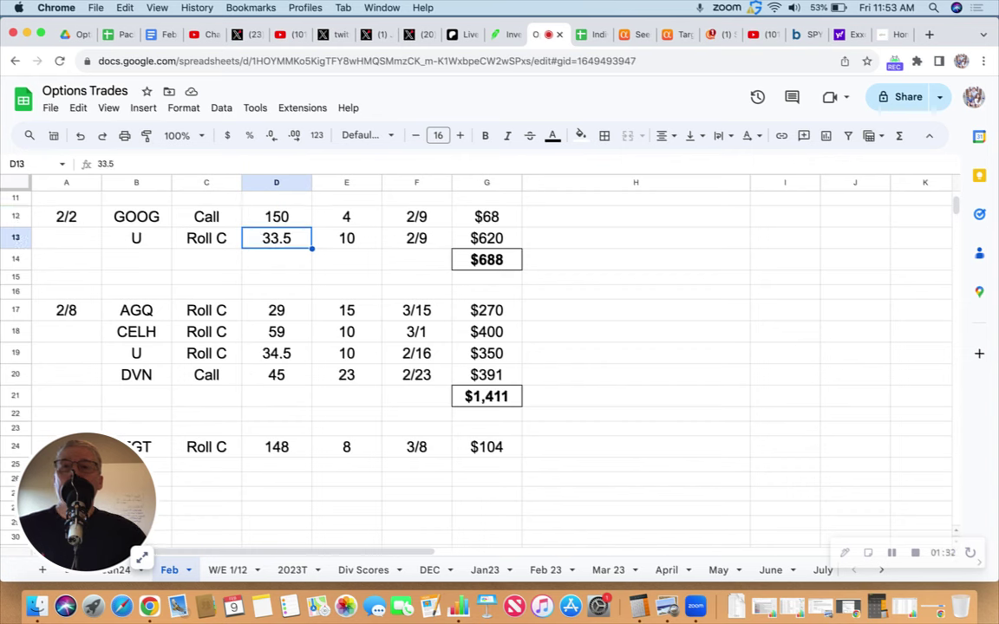
key(Left)
key(Left)
key(Right)
key(Right)
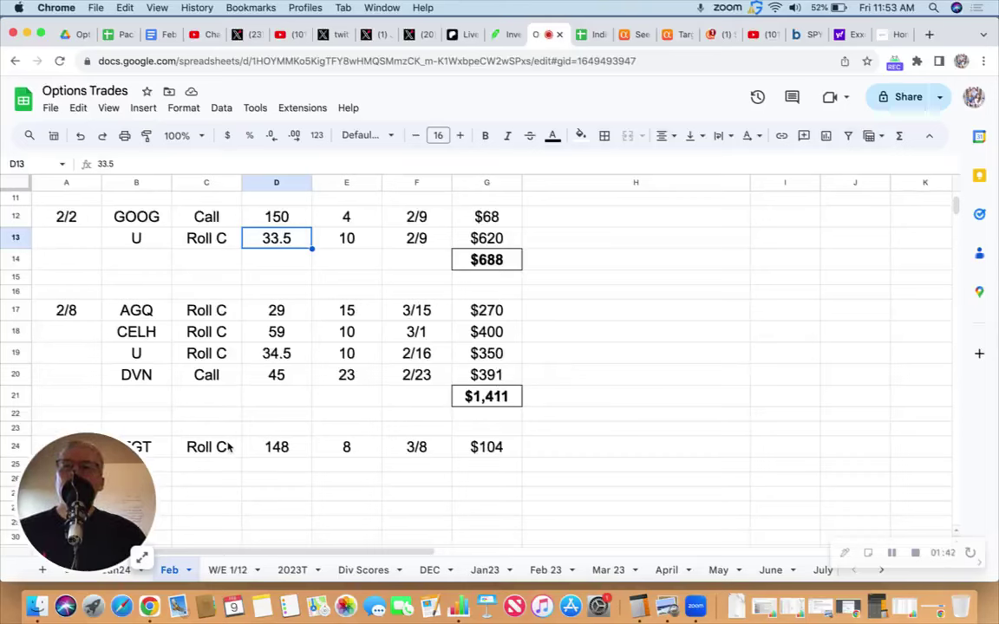
- Examine the rolled U call in the 2/8 trades, covering its strike, contract quantity, expiration date and premium
click(121, 351)
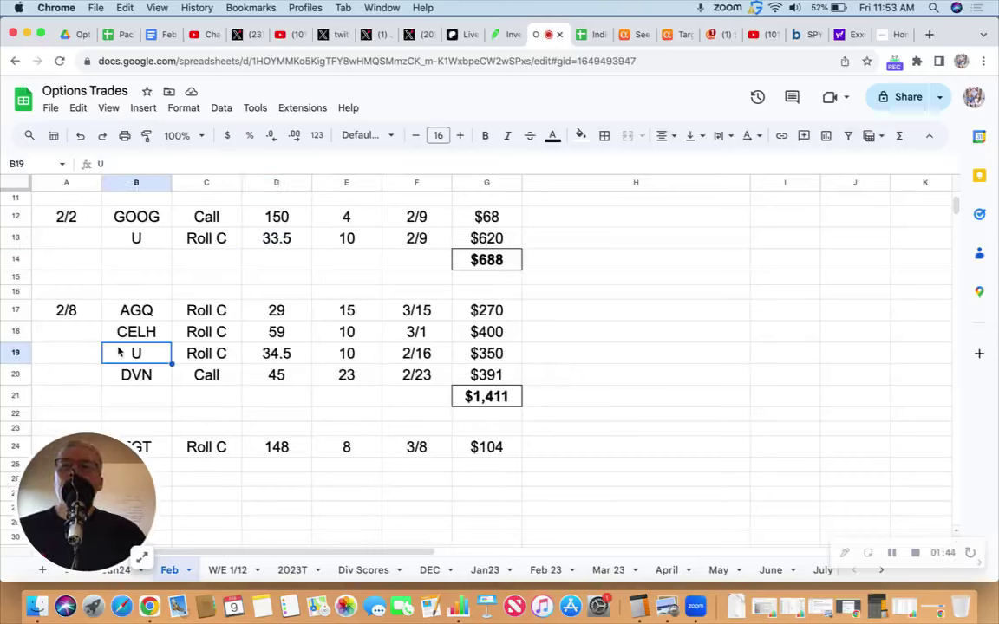
click(252, 359)
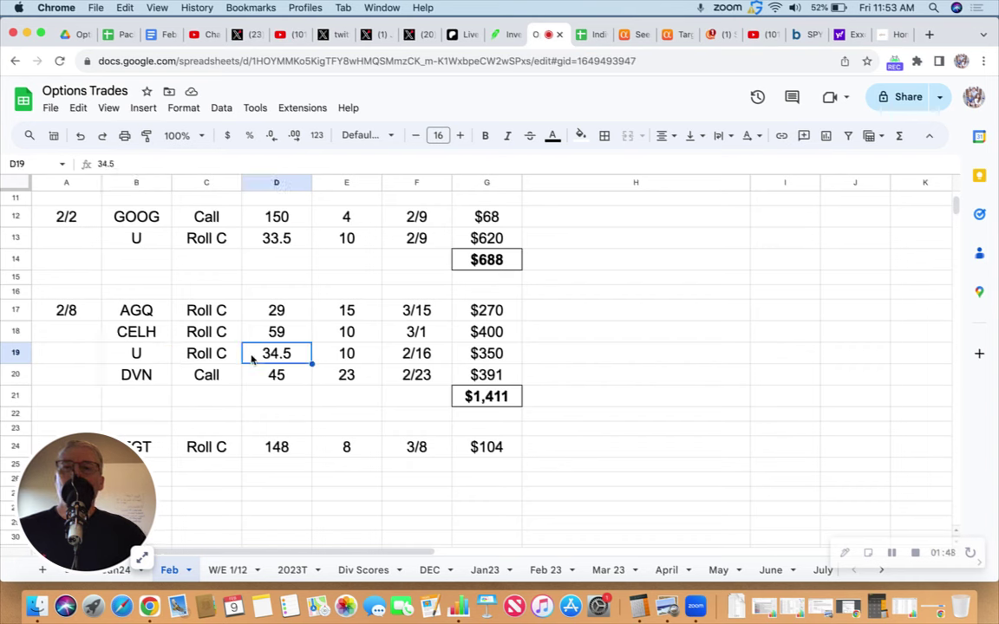
click(361, 353)
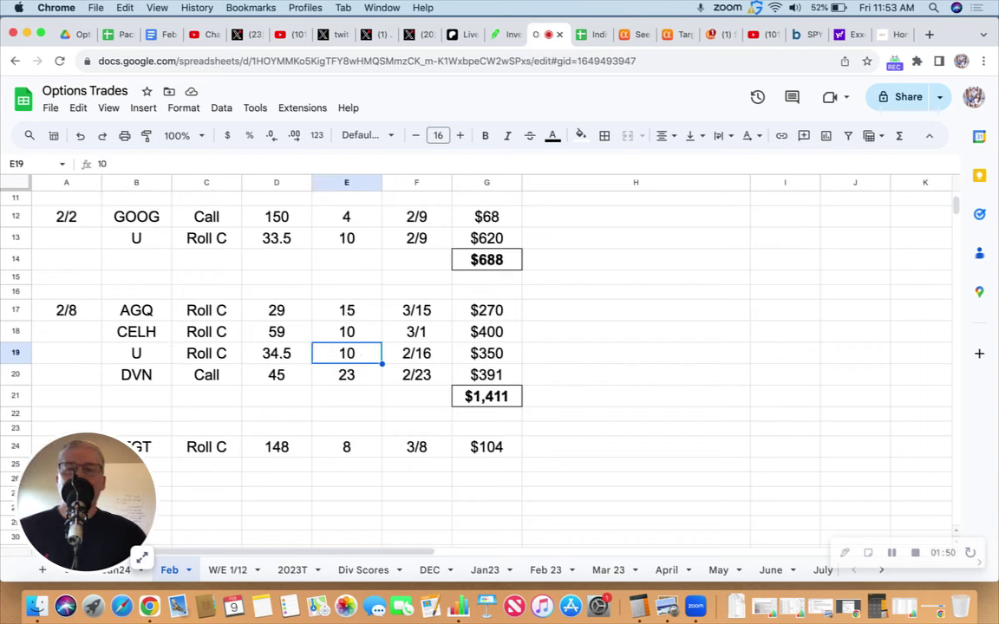
key(Right)
key(Right)
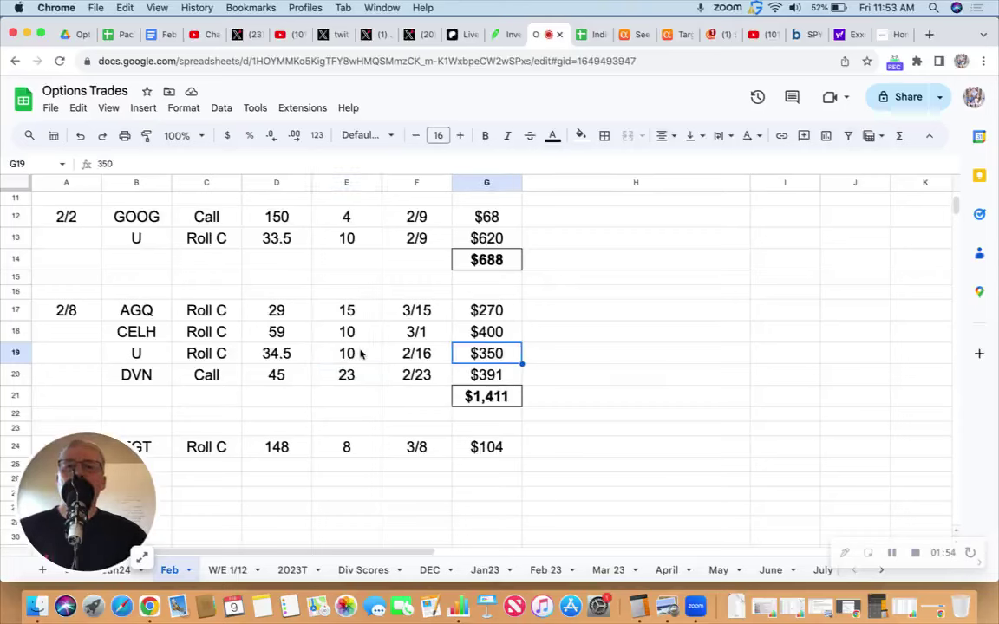
key(Left)
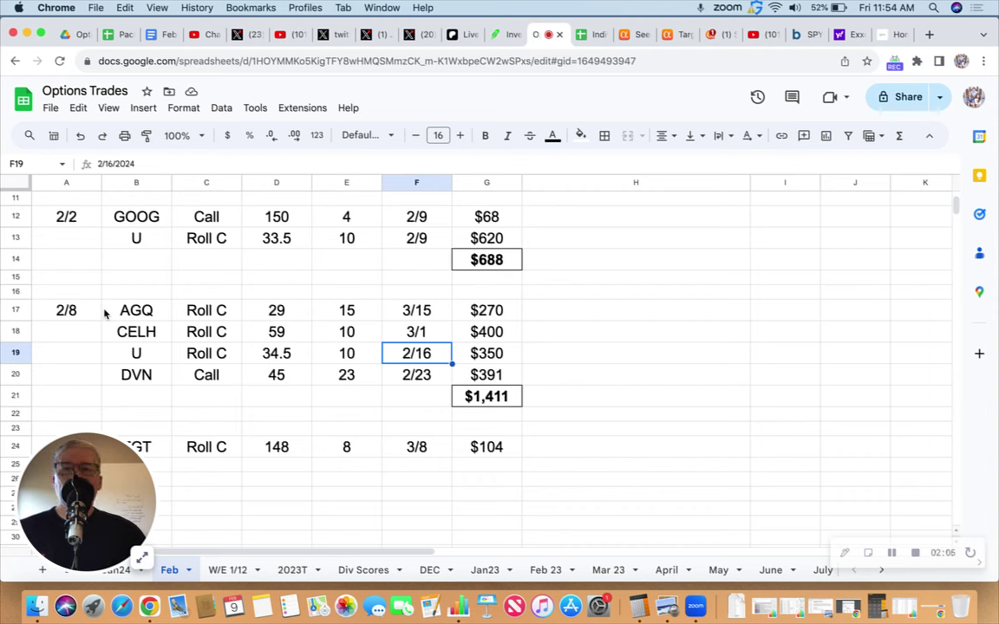
click(111, 361)
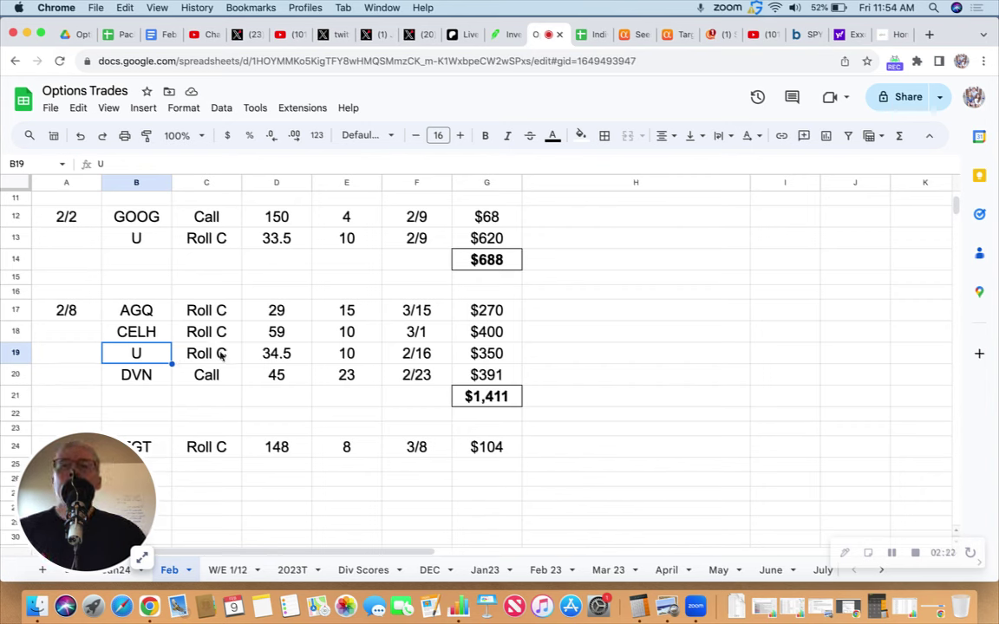
click(251, 355)
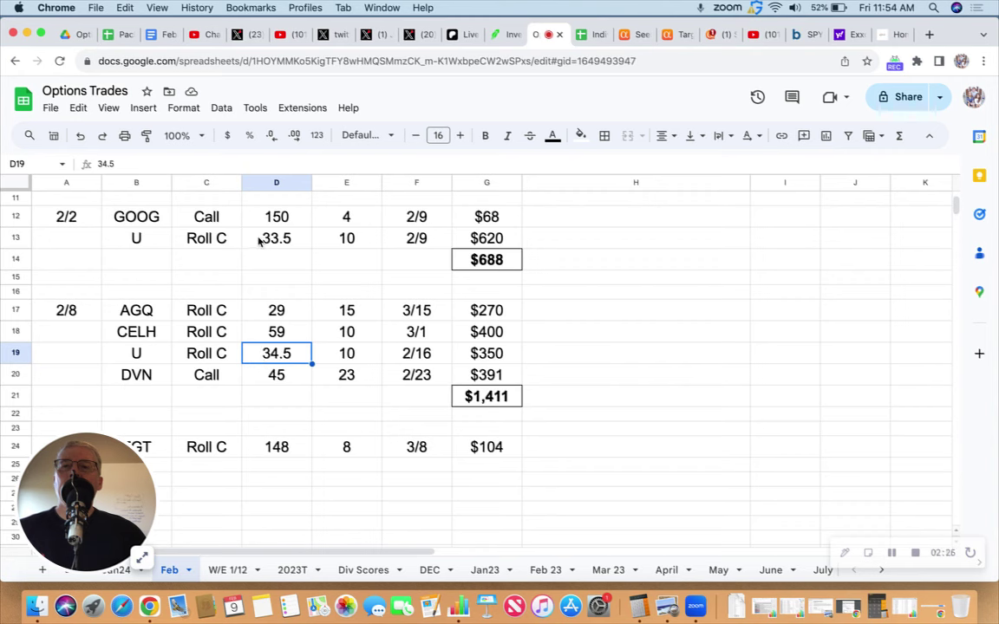
- Examine the AGQ rolled call in the 2/8 trades, from trade type through contract quantity, expiration and premium
click(131, 314)
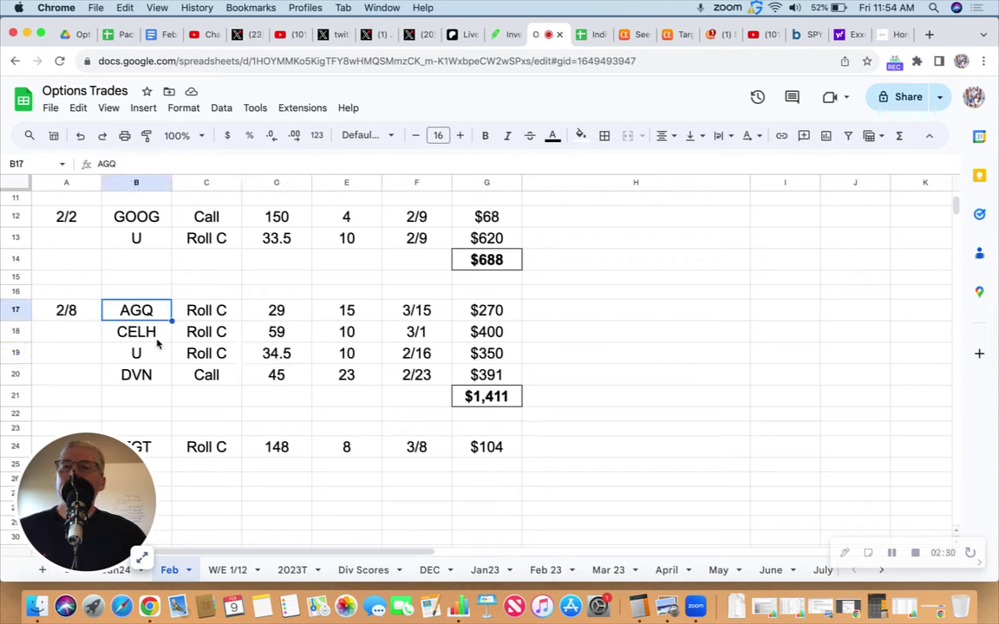
key(Right)
key(Right)
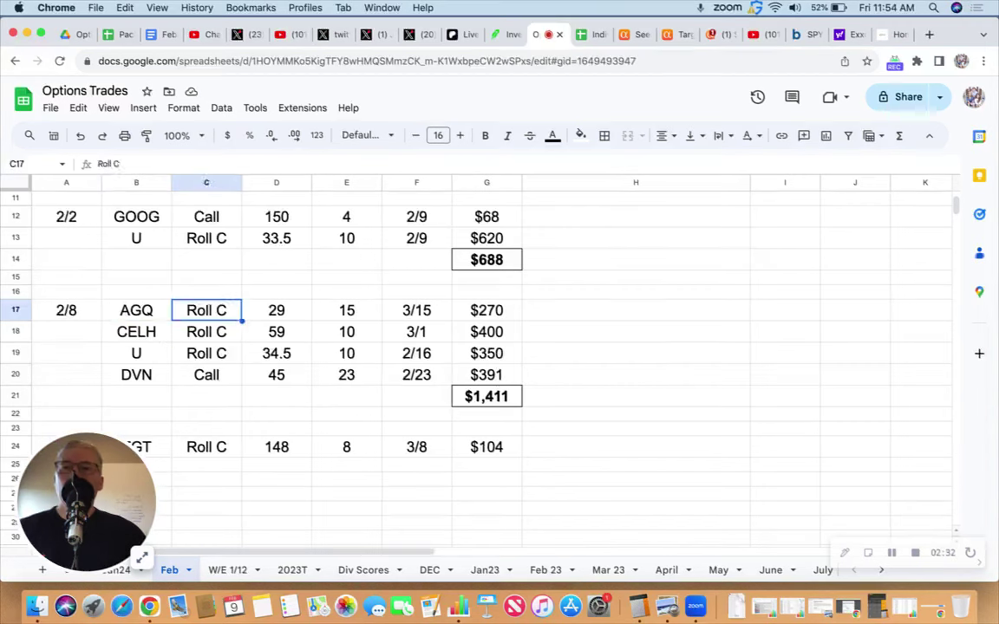
key(Left)
key(Right)
key(Right)
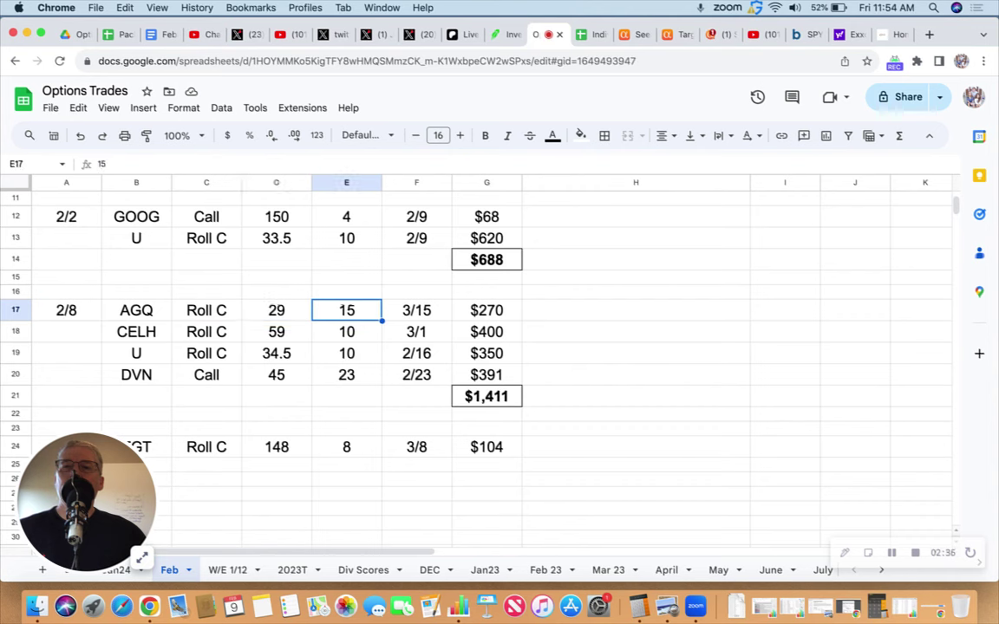
key(Right)
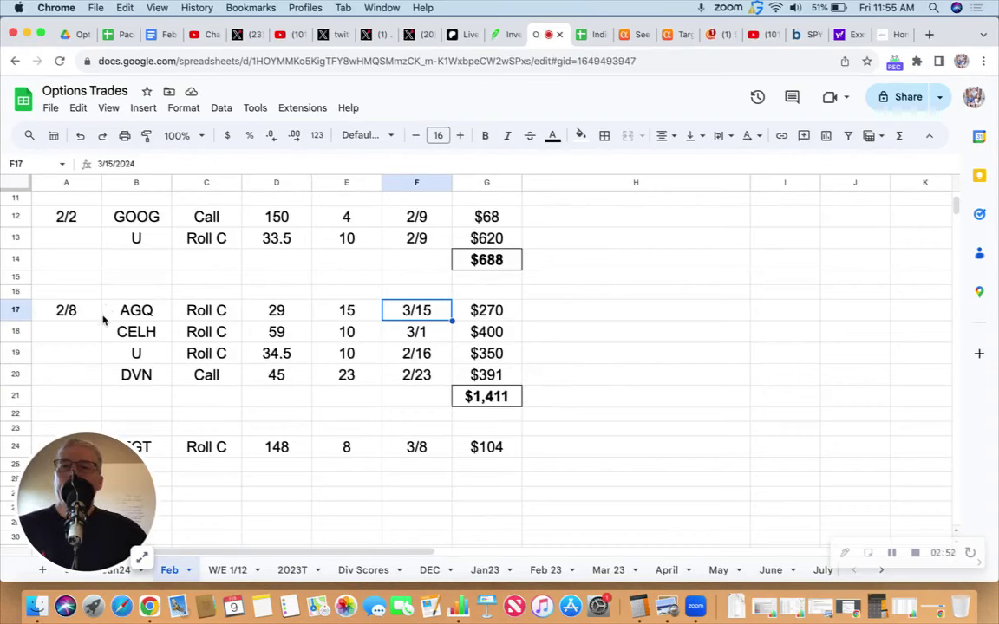
click(472, 310)
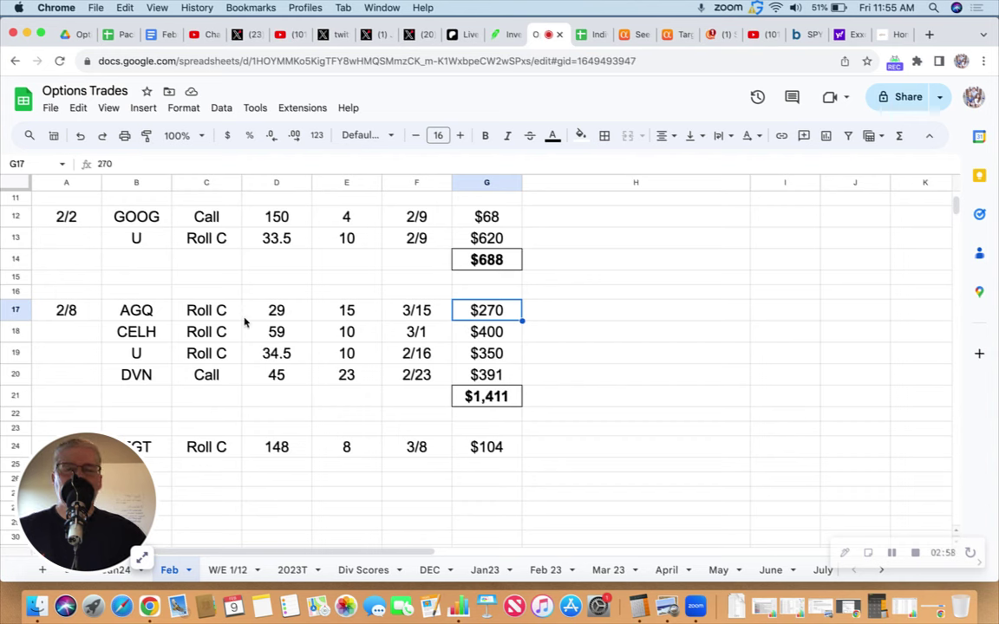
- Examine the CELH rolled call in the 2/8 trades, from trade type and strike through to its premium
click(116, 338)
key(Right)
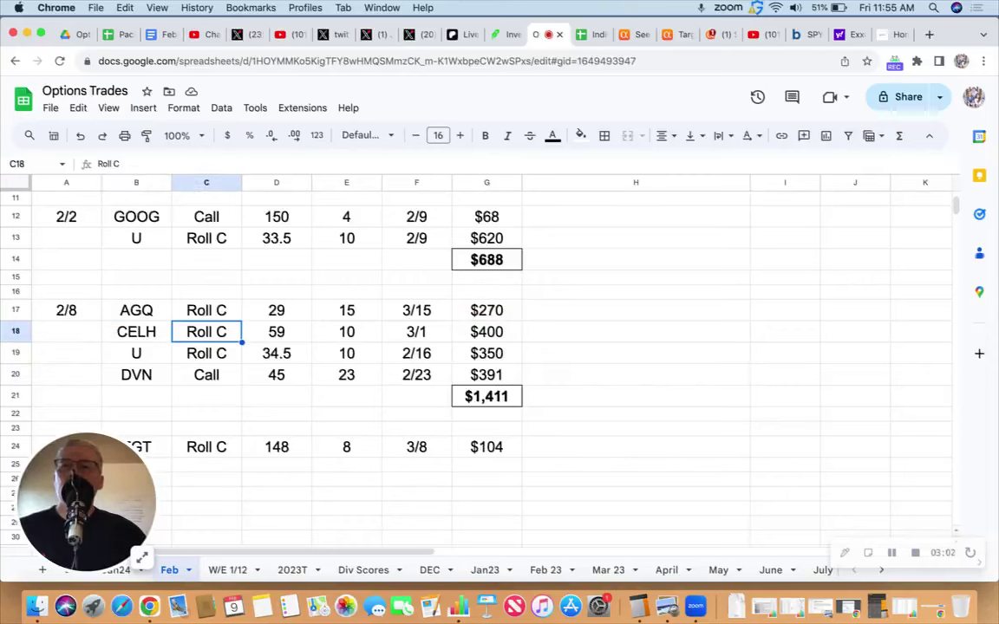
key(Right)
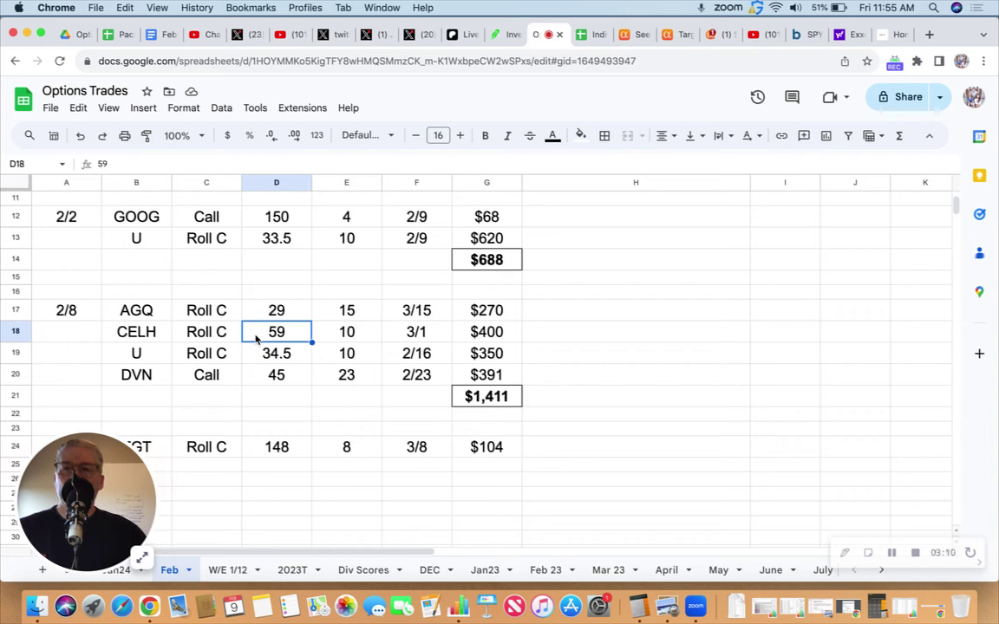
click(329, 337)
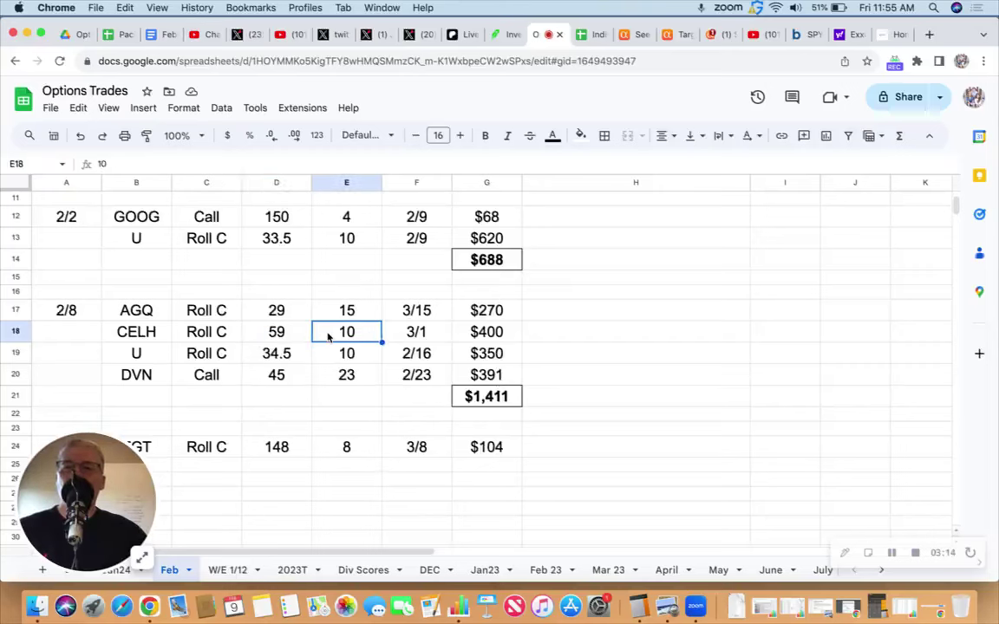
key(Right)
key(Right)
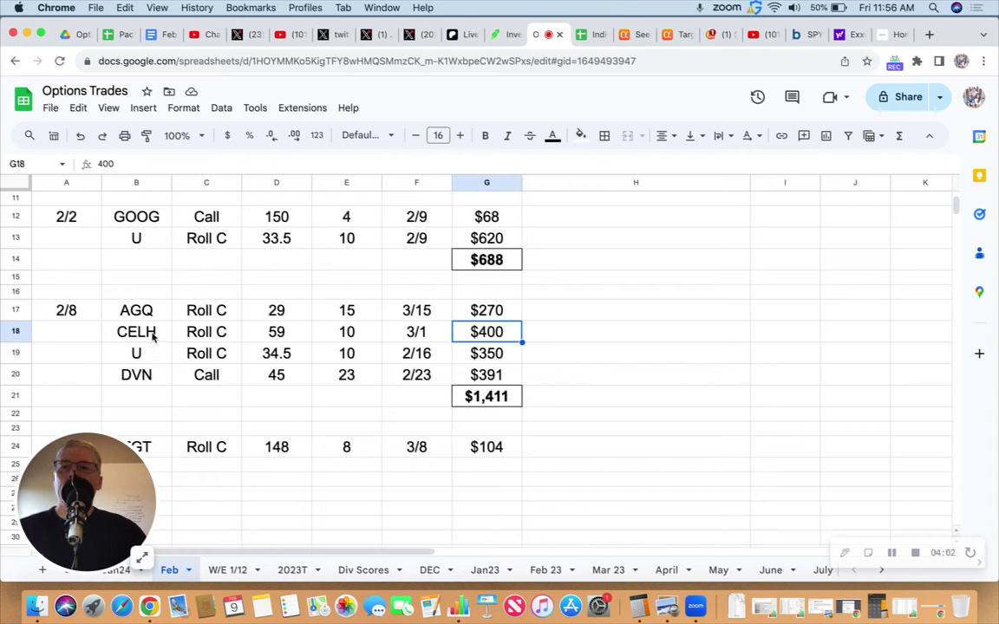
- Examine the DVN call in the 2/8 trades, covering its strike, contract quantity, expiration and premium
click(149, 351)
click(154, 374)
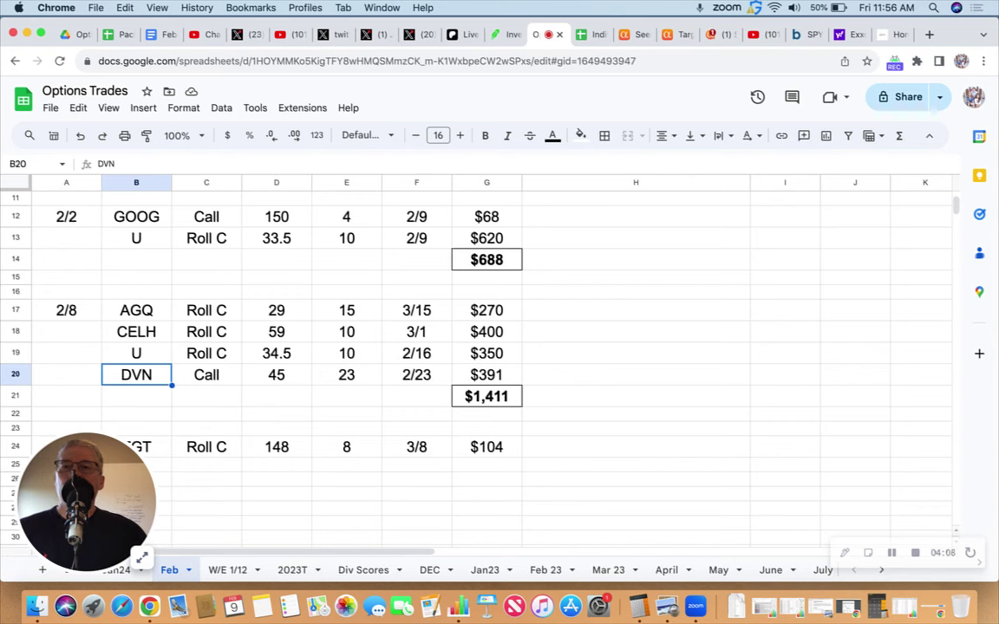
key(Right)
key(Right)
key(Right)
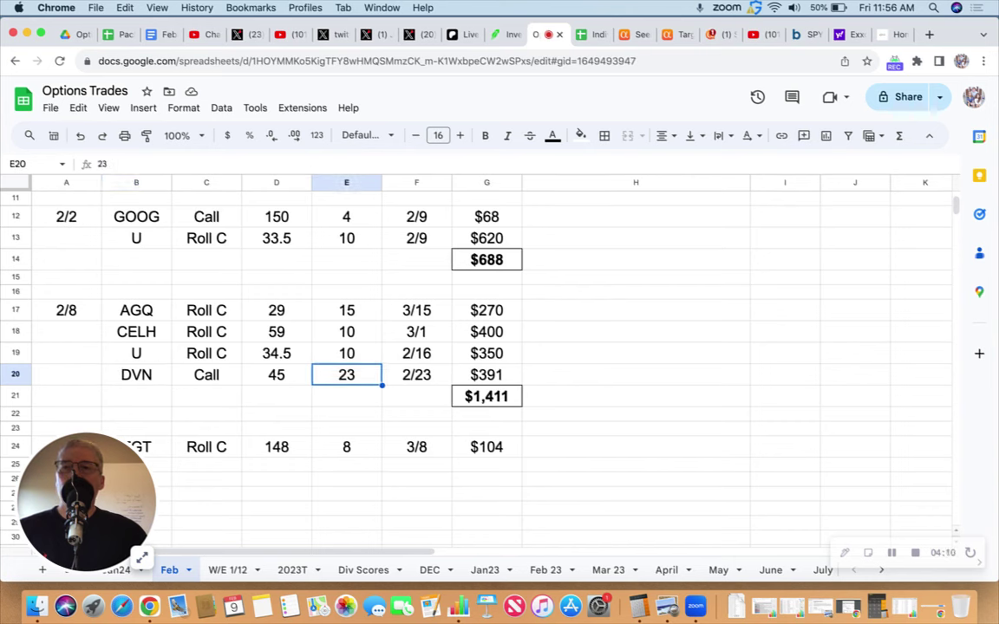
key(Right)
key(Right)
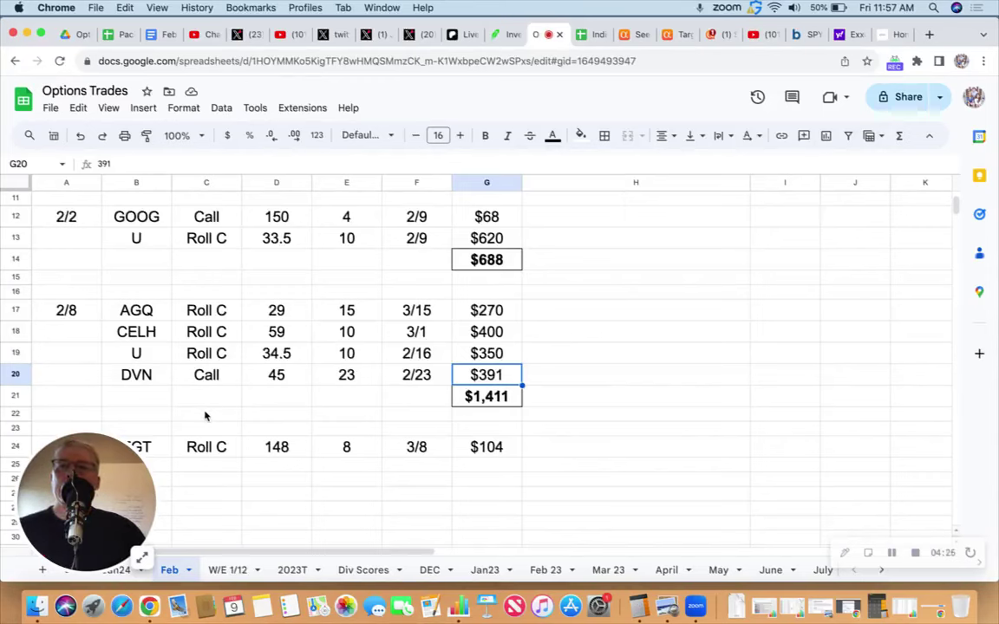
- Review the TGT rolled call entry dated 2/9, through its strike price
scroll(250, 362, down, 3)
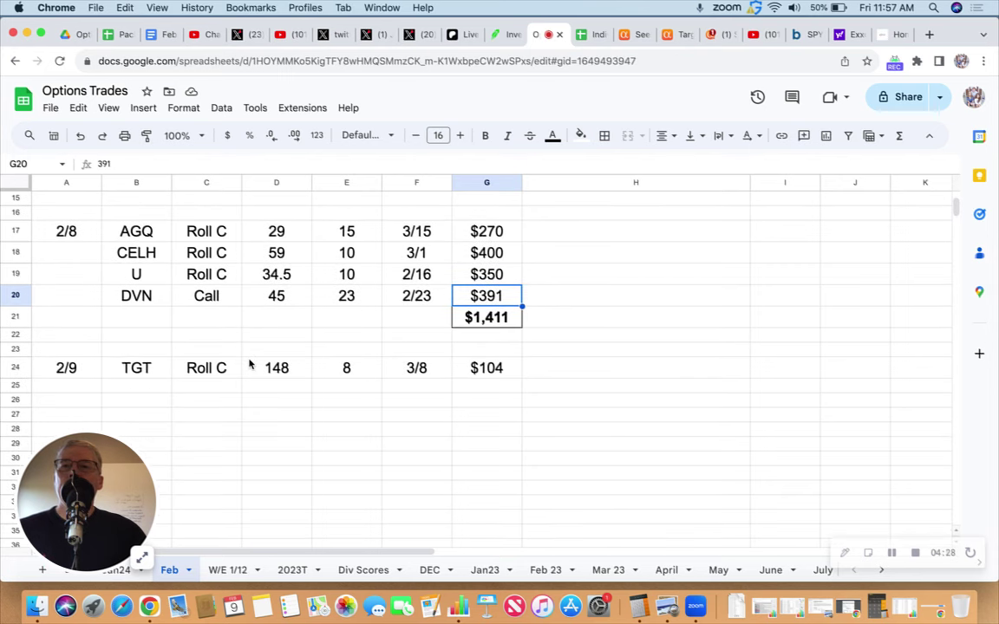
click(164, 372)
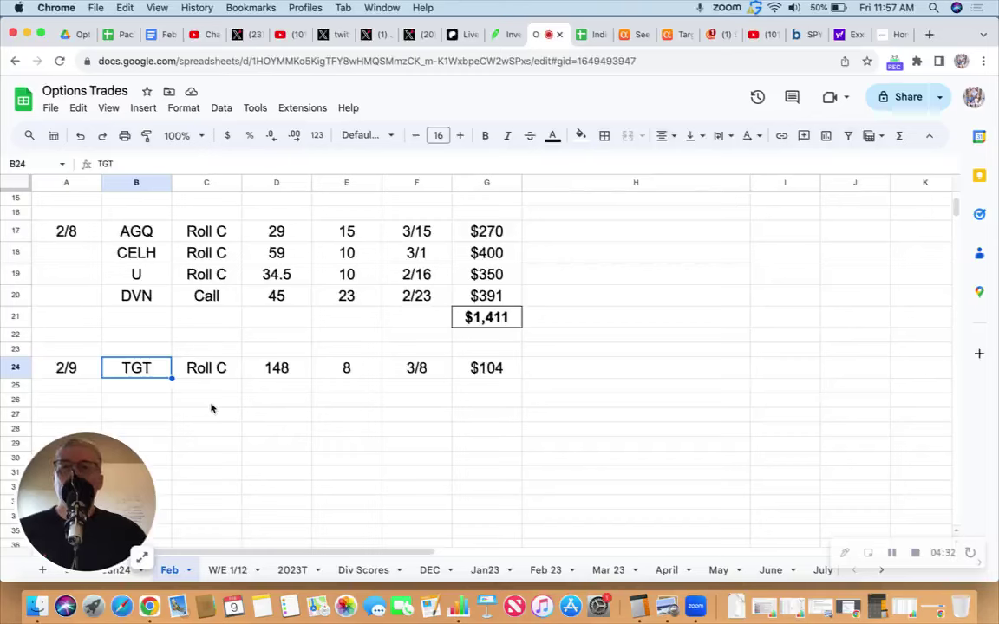
key(Right)
key(Right)
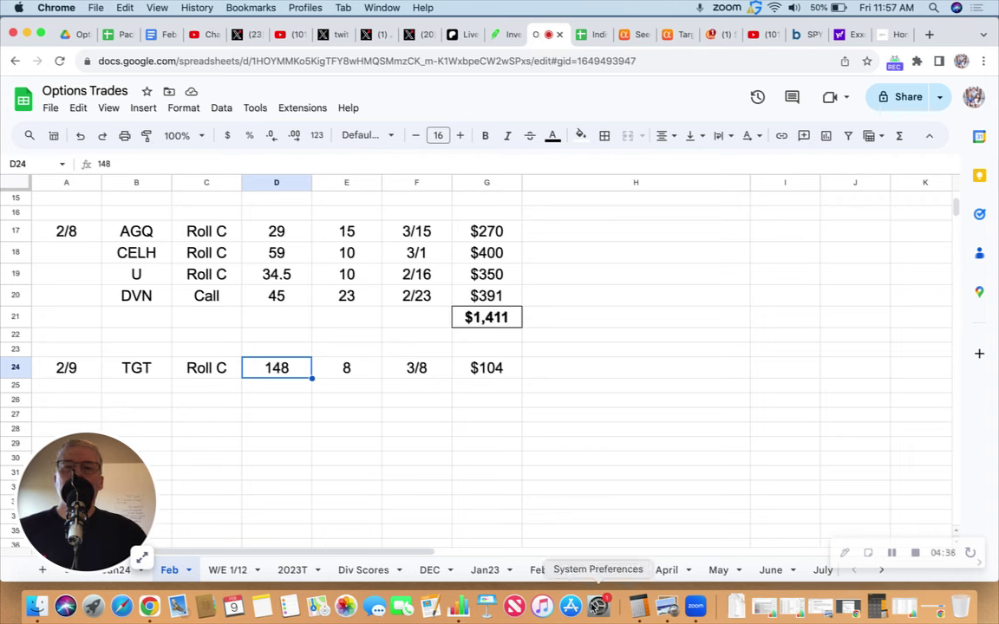
- Switch to Calculator, multiply 6 by 800 and add 880 to the result
click(639, 609)
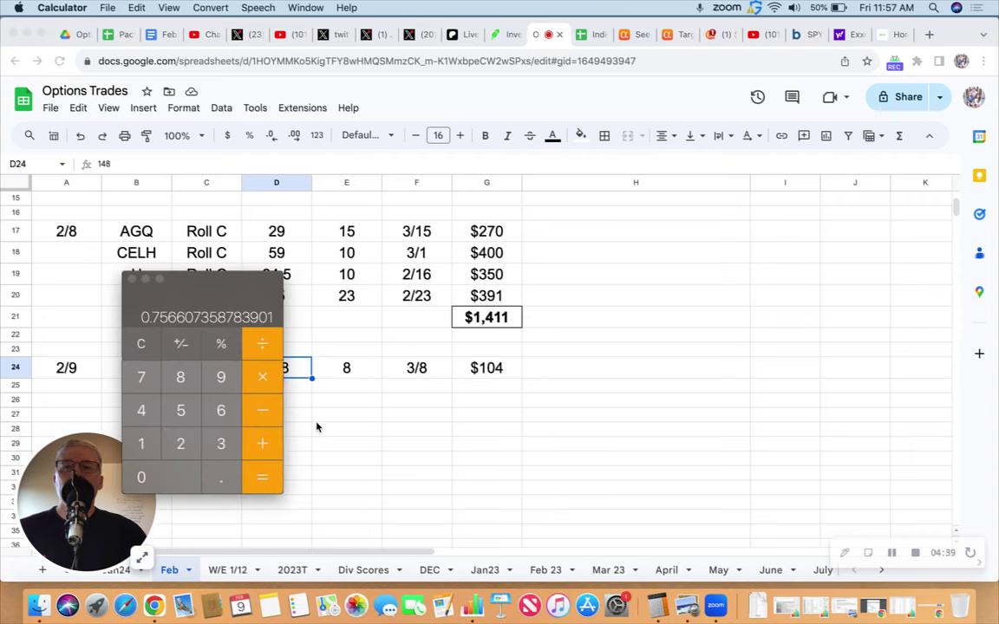
click(221, 411)
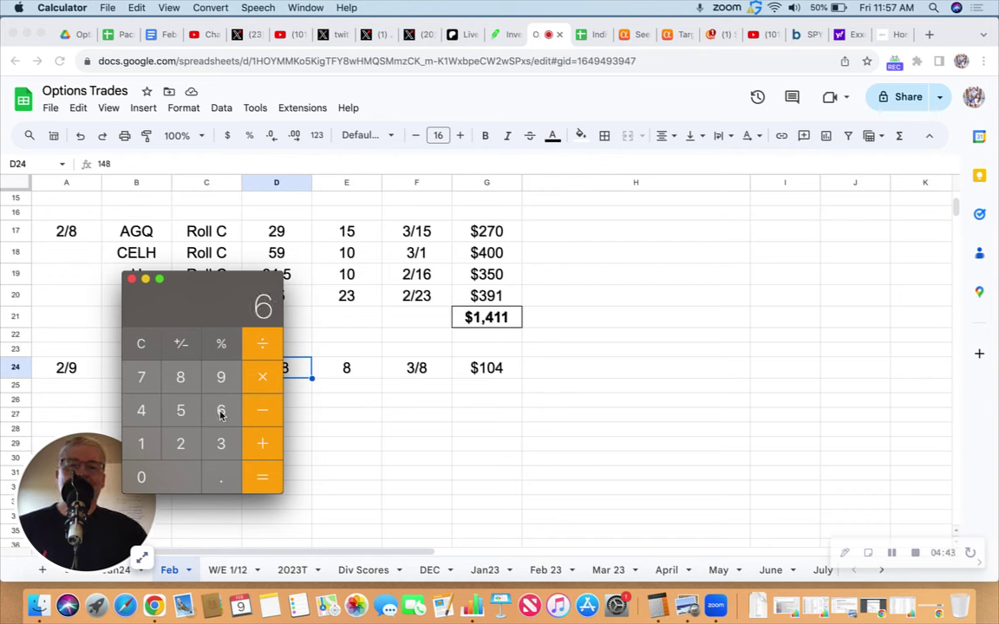
text(800)
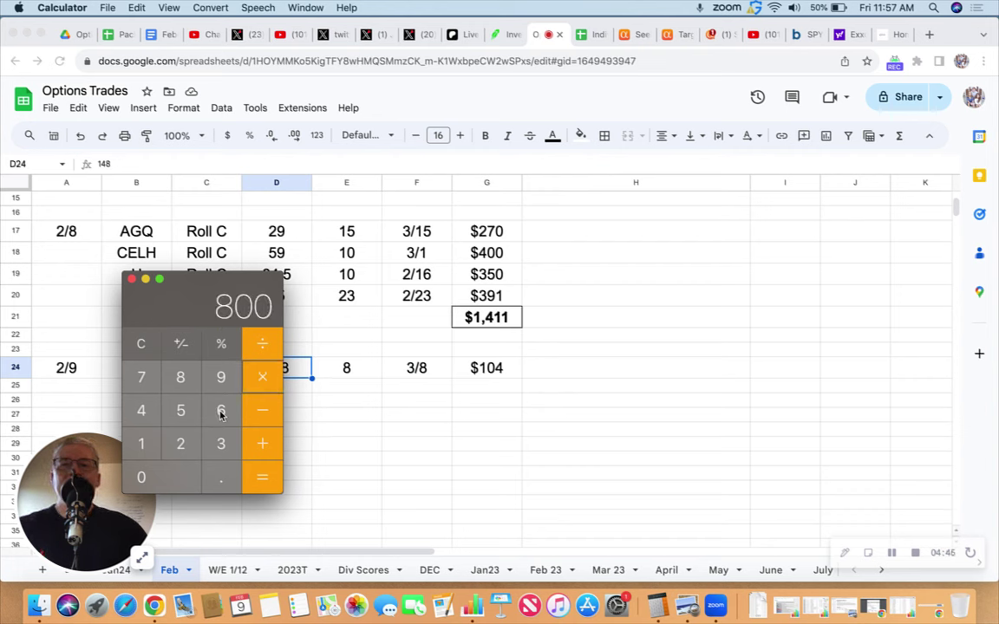
key(Return)
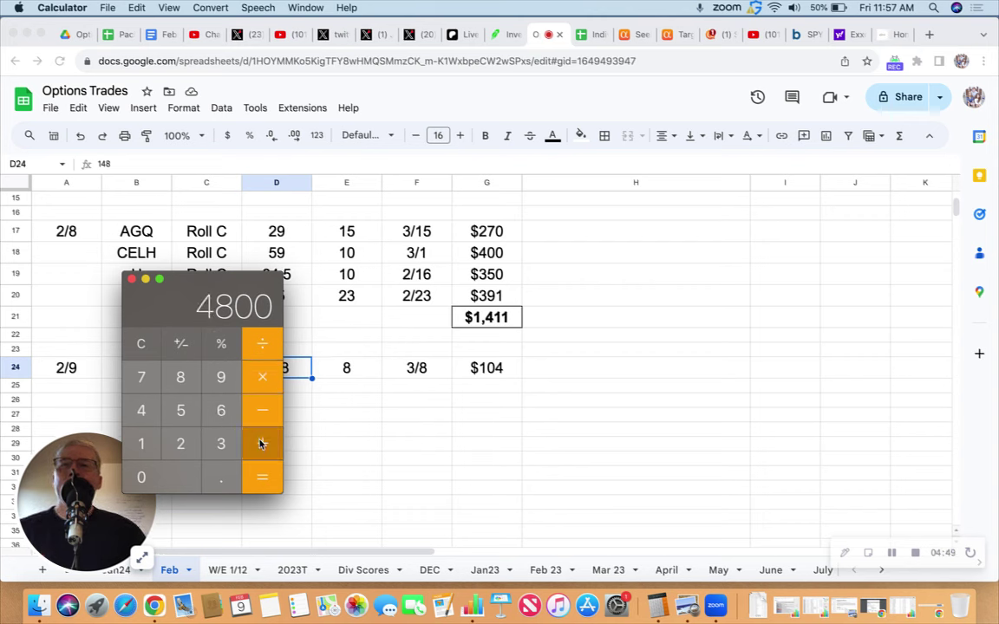
text(+880)
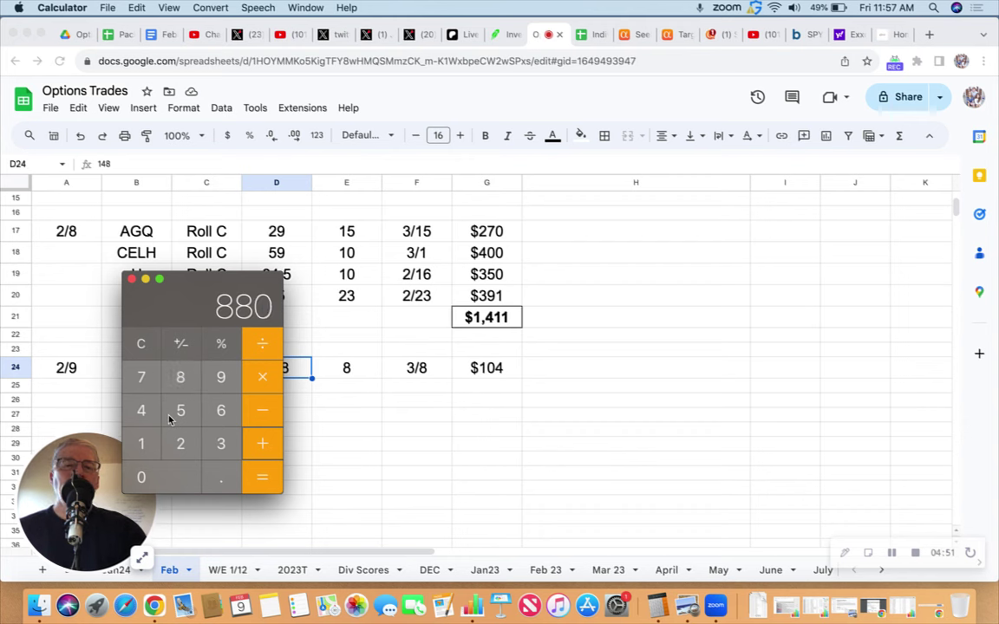
key(Return)
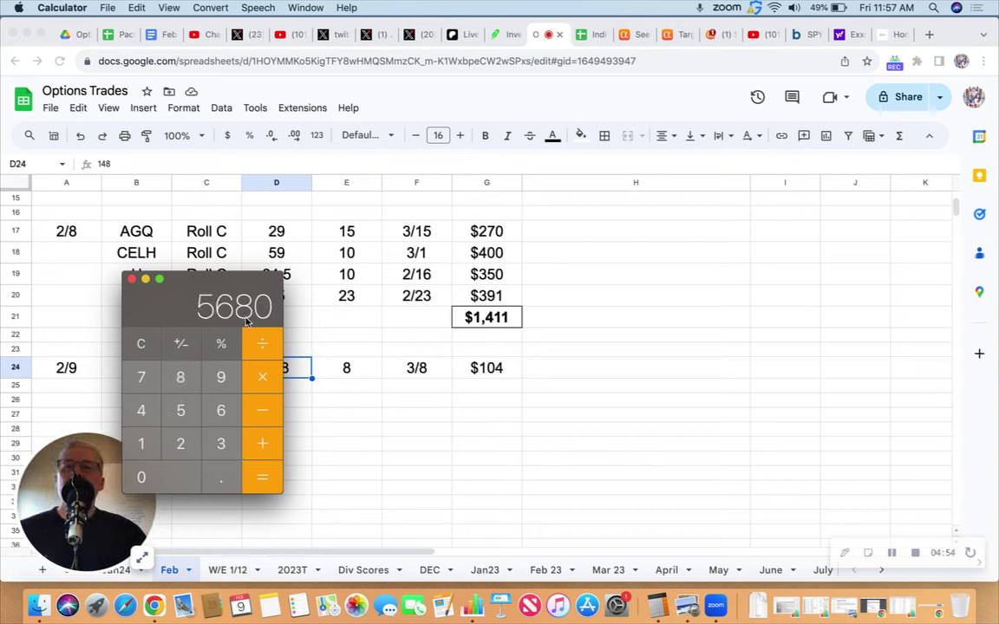
- Minimize the Calculator and return to the TGT ticker in the 2/9 trade row
click(146, 279)
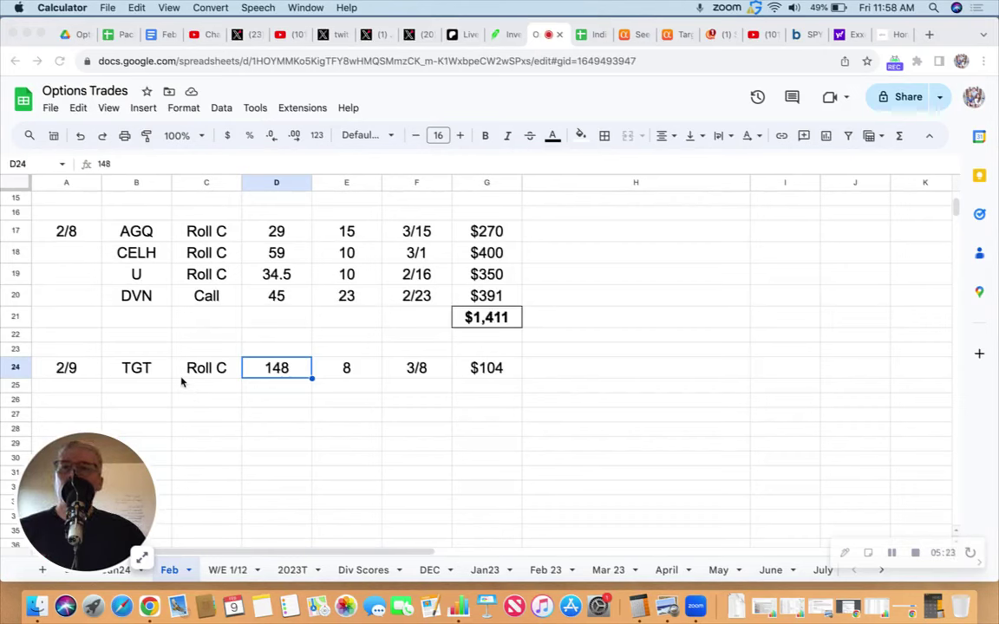
click(137, 375)
click(143, 375)
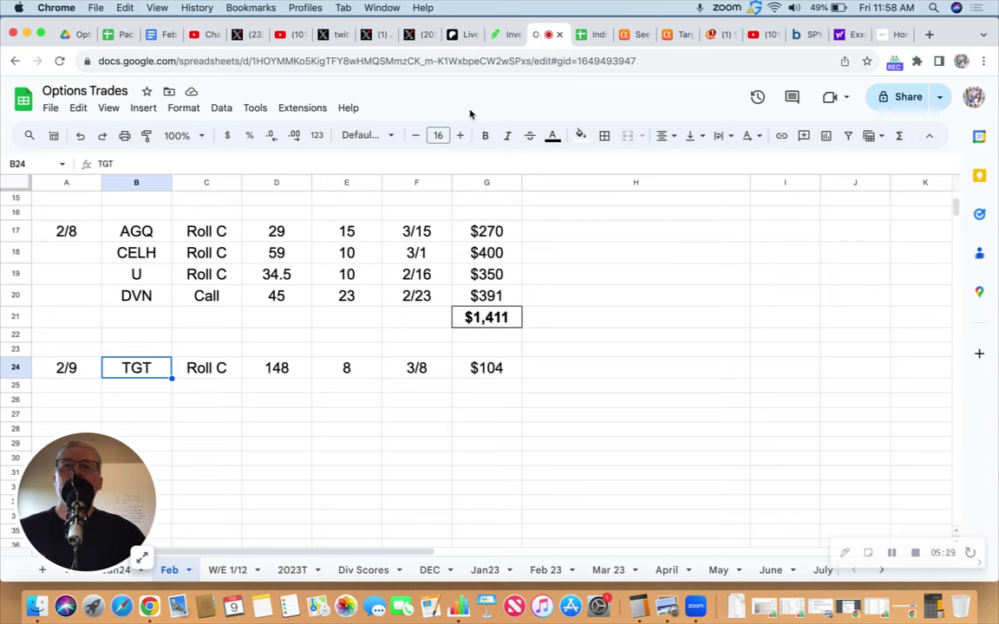
- Switch to Robinhood, search for tgt and open the Target stock page
click(498, 33)
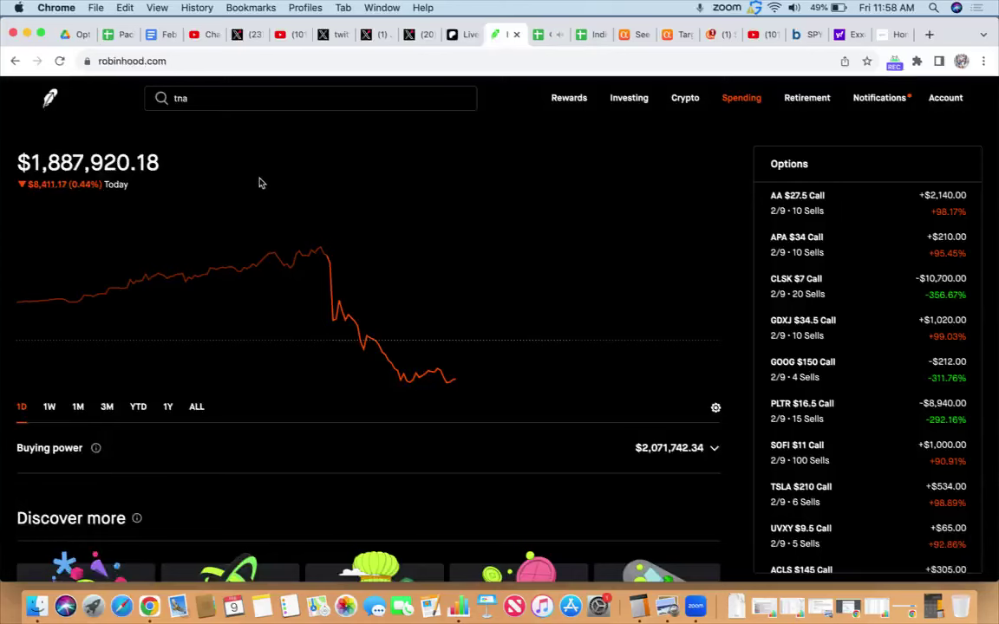
click(231, 98)
double_click(235, 98)
text(tgt)
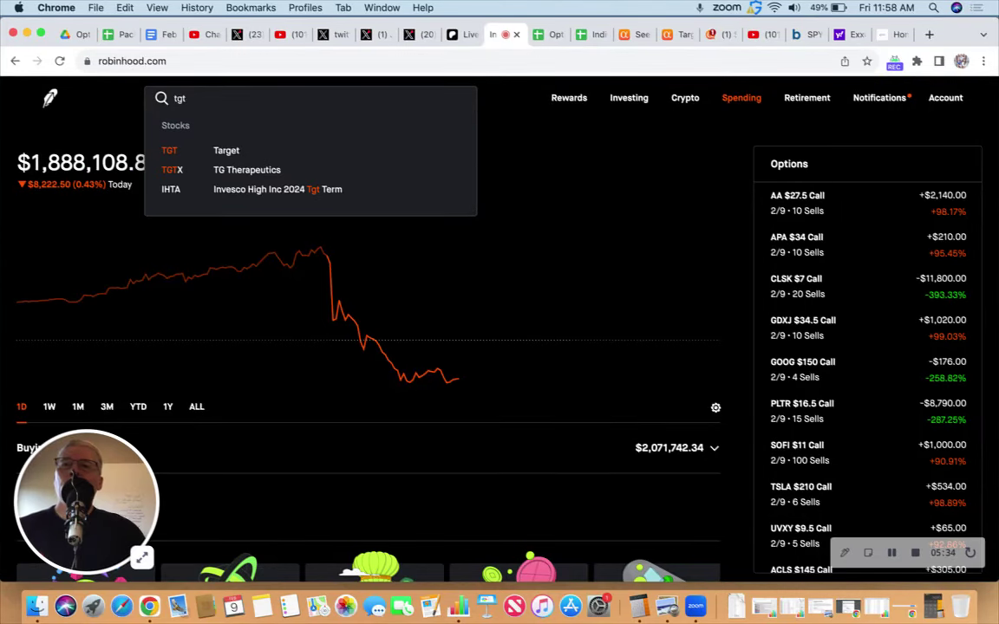
click(195, 157)
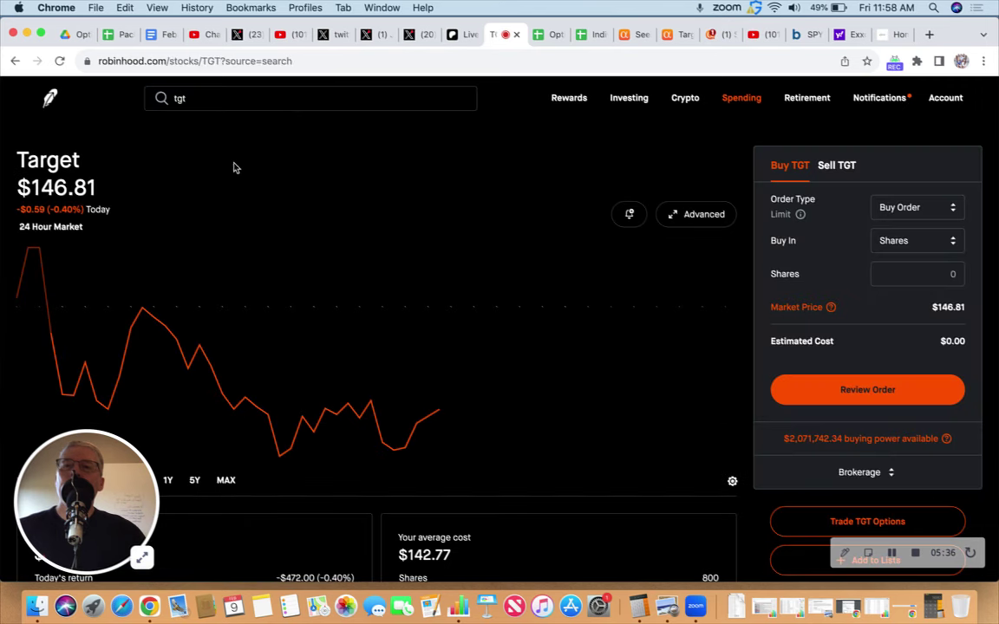
- Examine the average cost of the Target holding and compare it with the current share price
scroll(362, 487, down, 2)
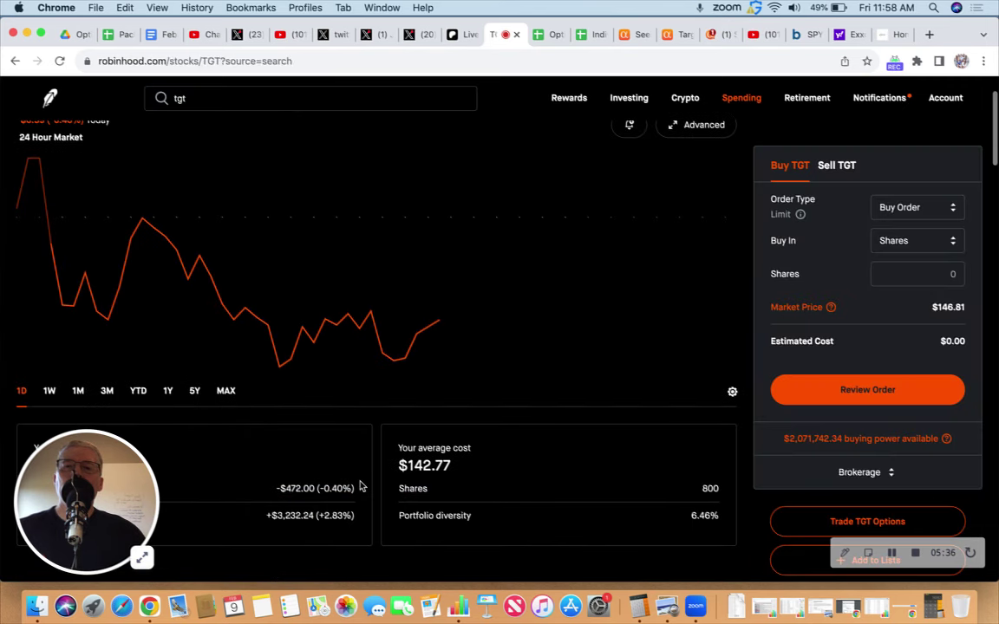
triple_click(413, 465)
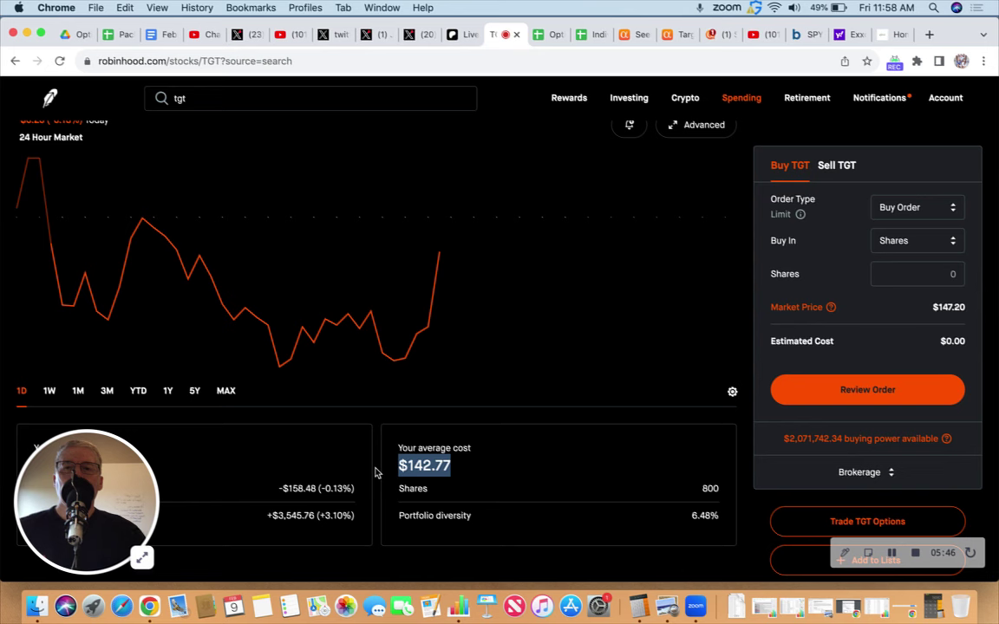
click(379, 472)
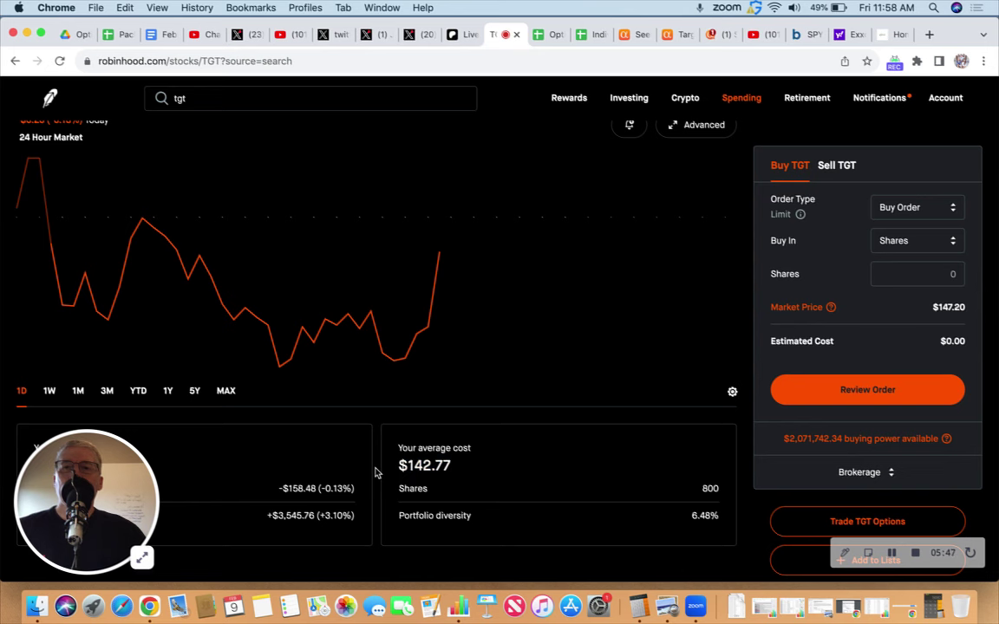
scroll(379, 472, up, 1)
triple_click(407, 469)
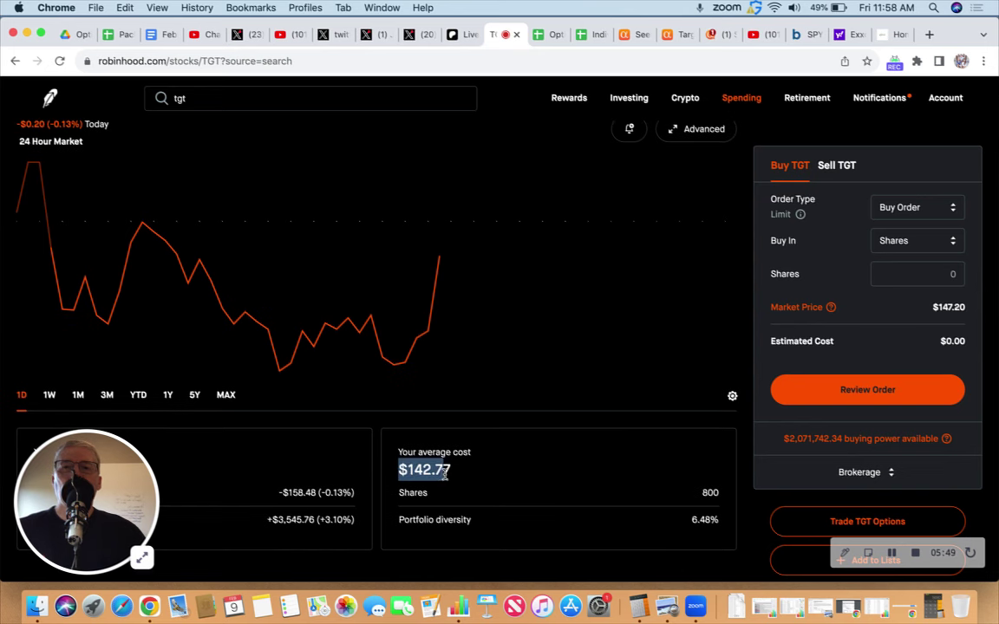
click(377, 462)
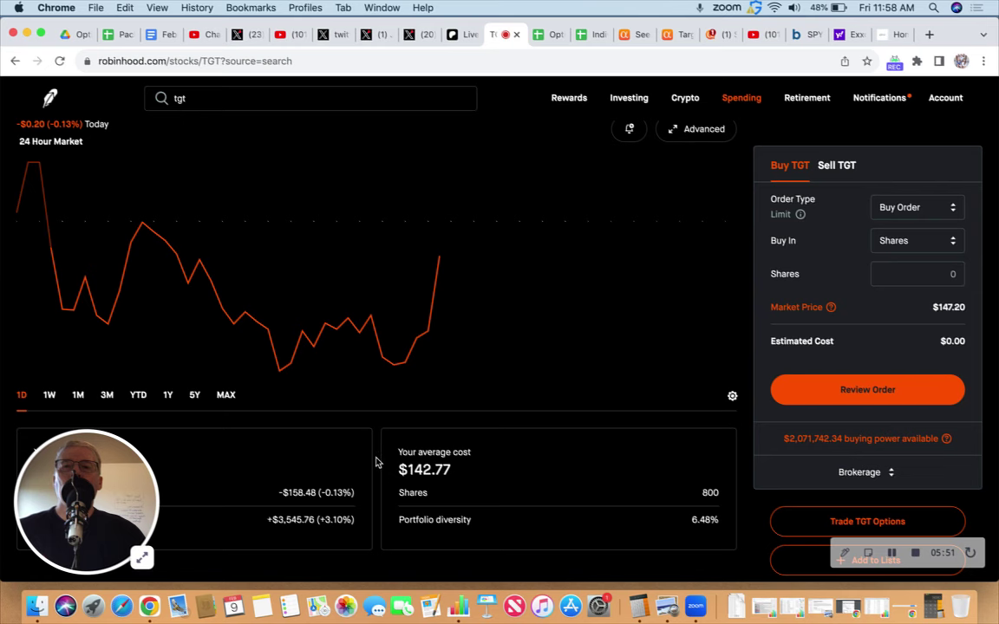
scroll(376, 462, up, 3)
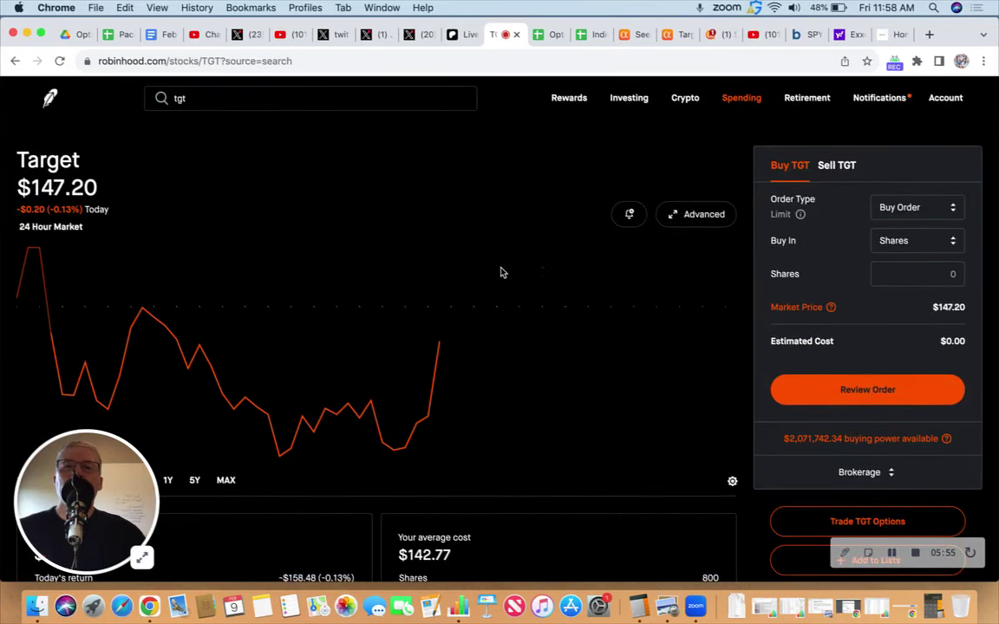
scroll(500, 272, down, 3)
scroll(500, 272, up, 3)
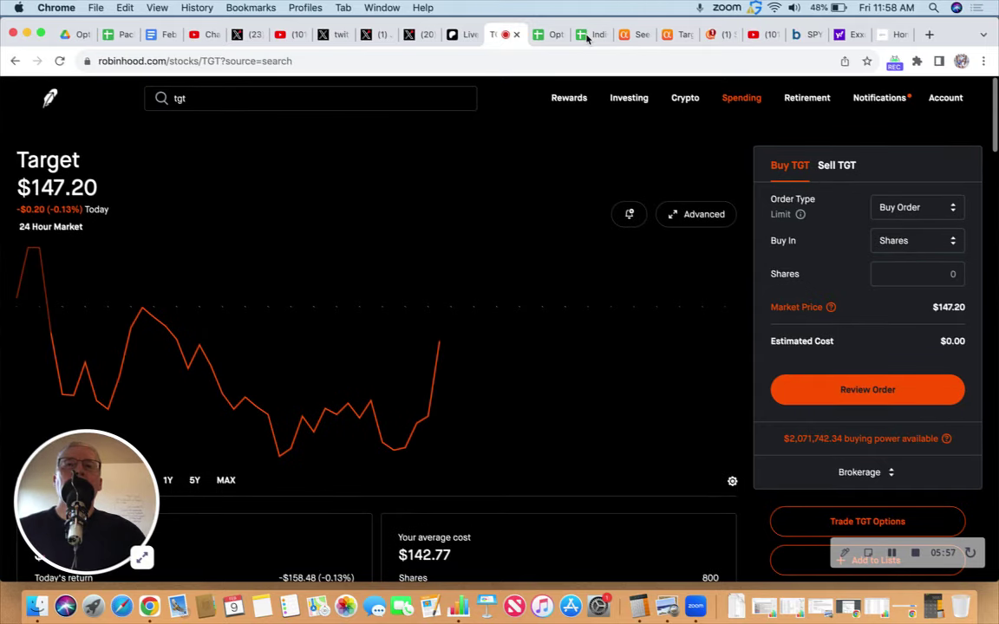
- Switch to the Individual Positions spreadsheet, open the TGT sheet and review the strikes of the trades from 4/26 to 5/15
click(585, 33)
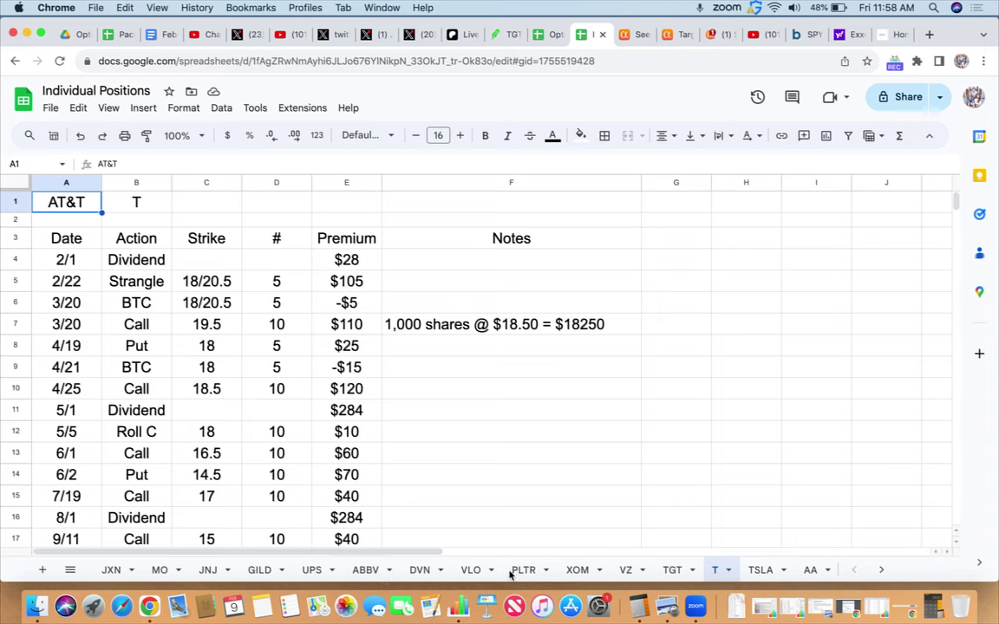
click(673, 570)
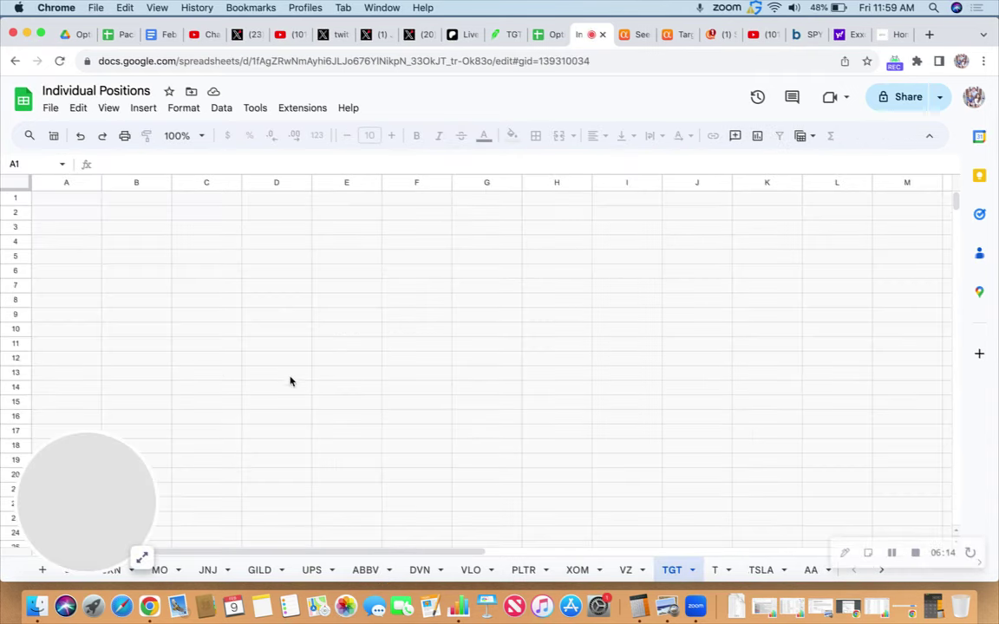
scroll(286, 373, down, 2)
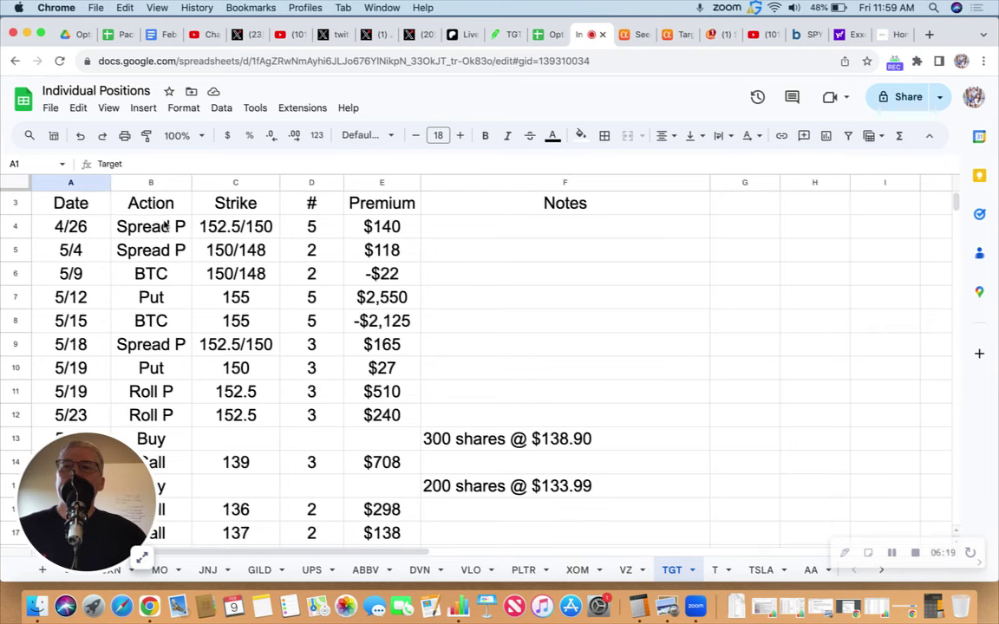
click(199, 227)
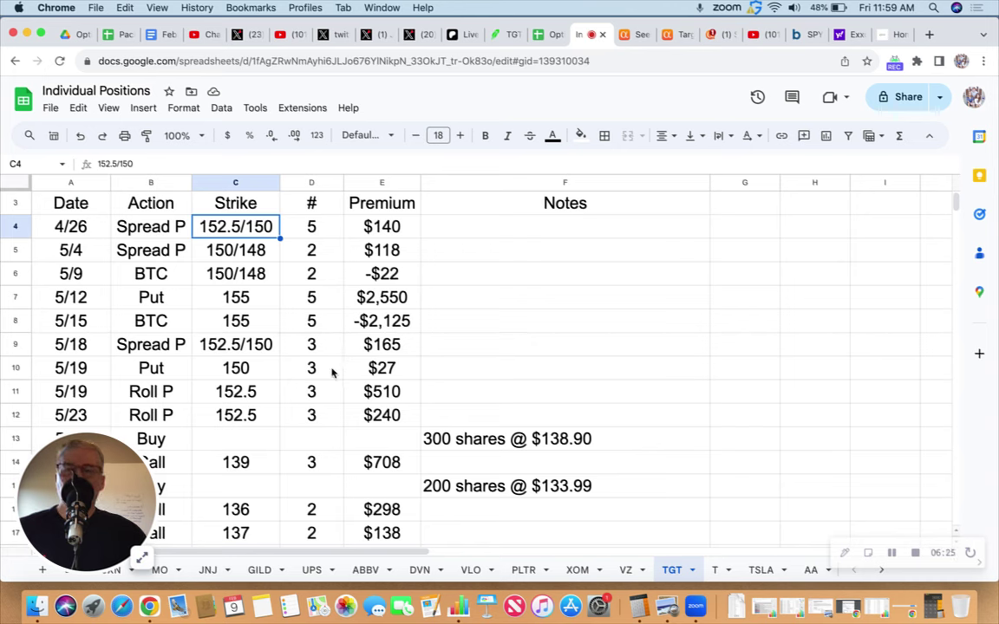
key(Down)
key(Down)
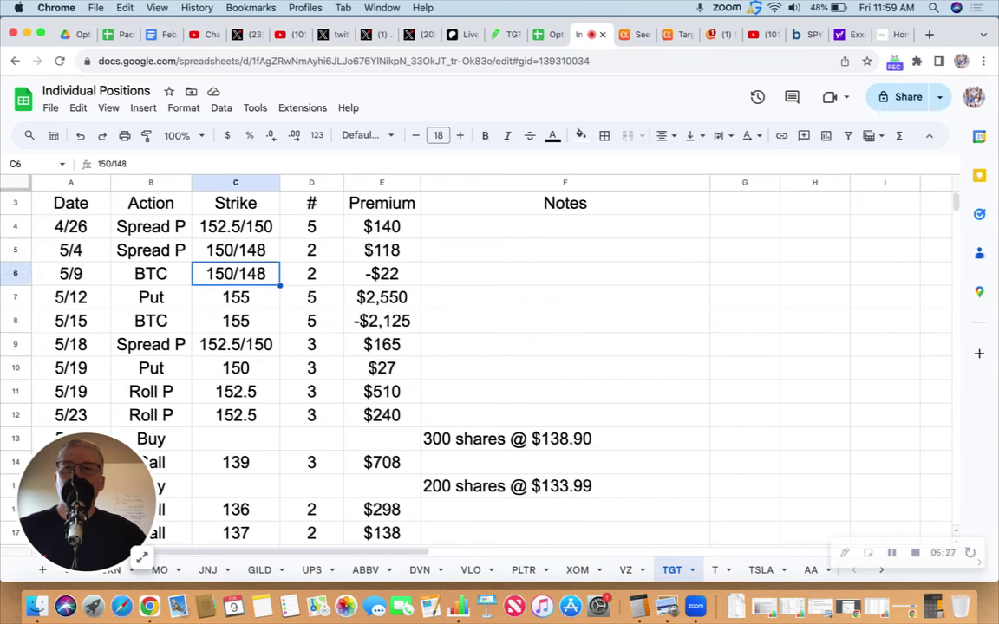
key(Down)
key(Down)
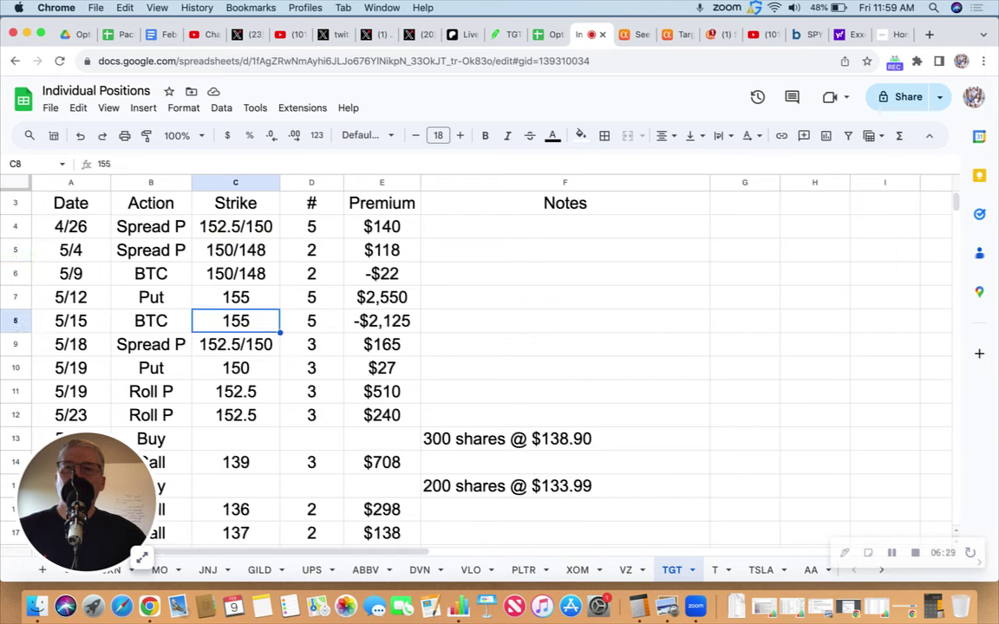
- Review the notes for the TGT share purchases made on 5/26 and 5/30
scroll(347, 365, down, 4)
scroll(268, 292, down, 2)
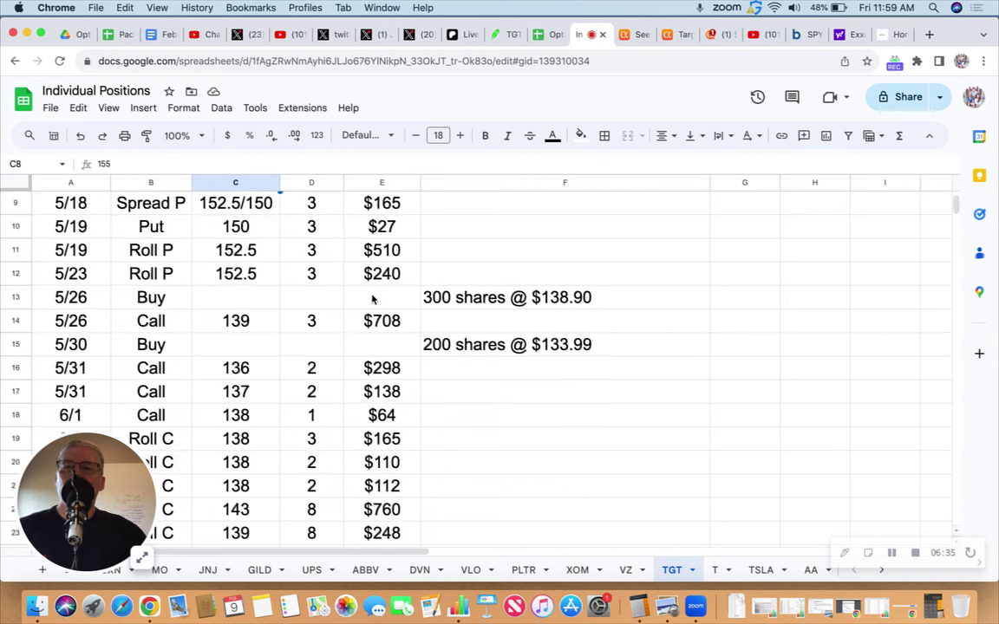
click(436, 298)
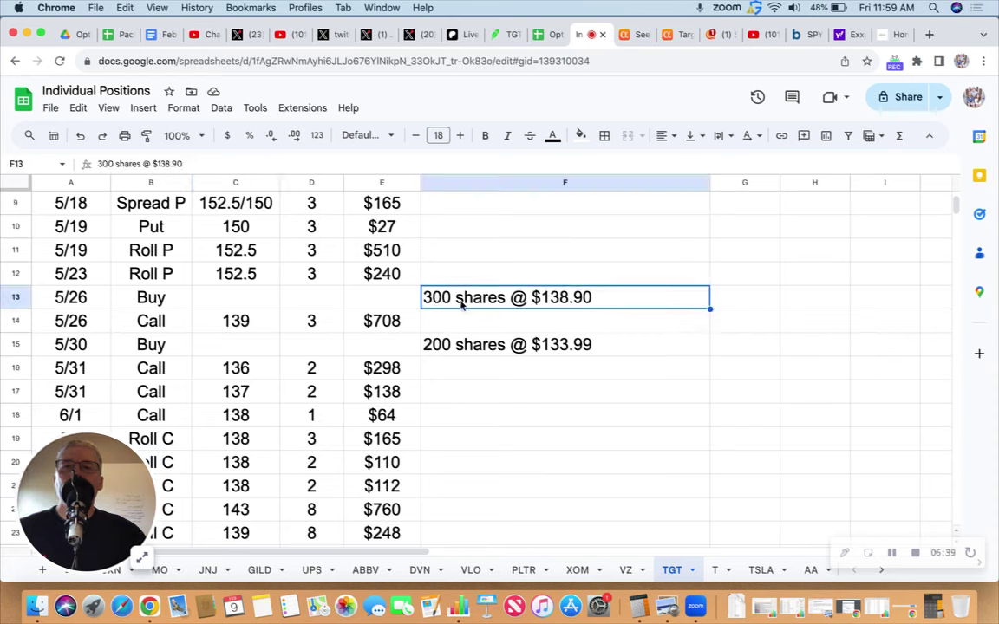
key(Down)
key(Down)
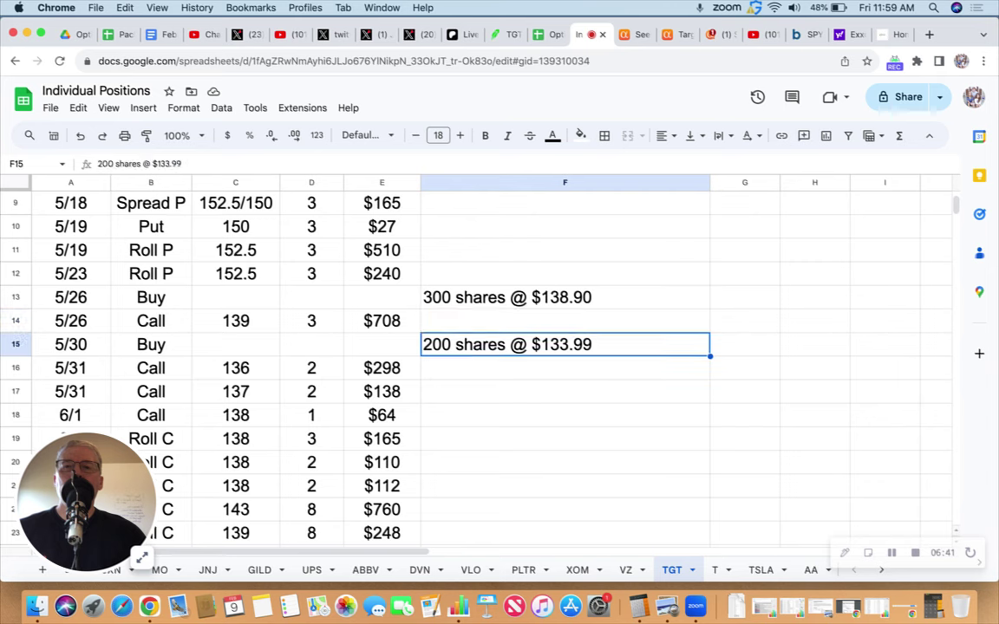
- Examine the TGT calls and dividends after the 5/30 purchase, including the invested amount note, through to the summary row
click(241, 344)
scroll(280, 345, down, 2)
scroll(281, 346, down, 2)
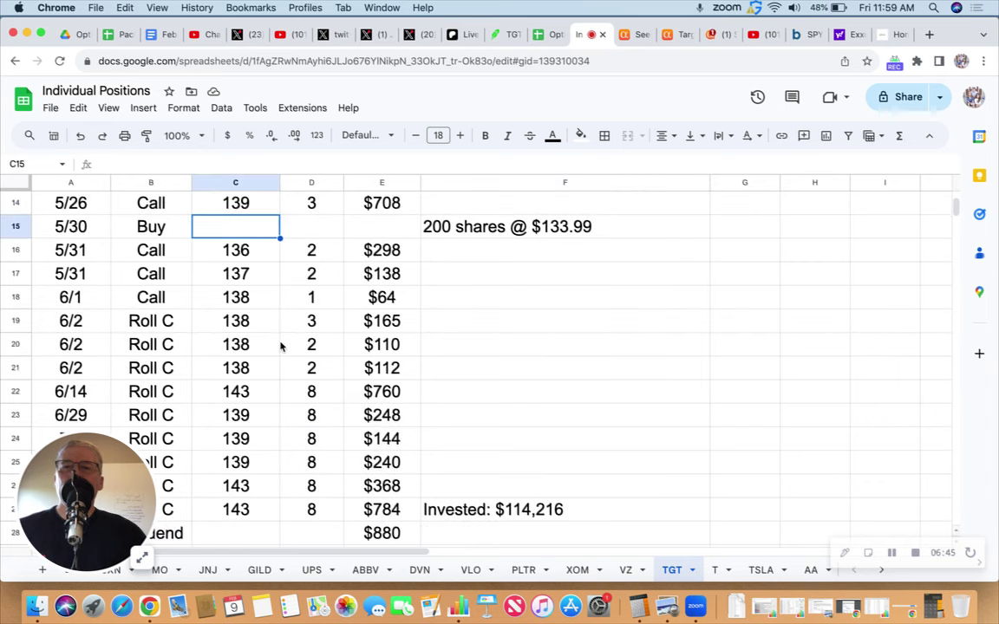
scroll(282, 343, down, 2)
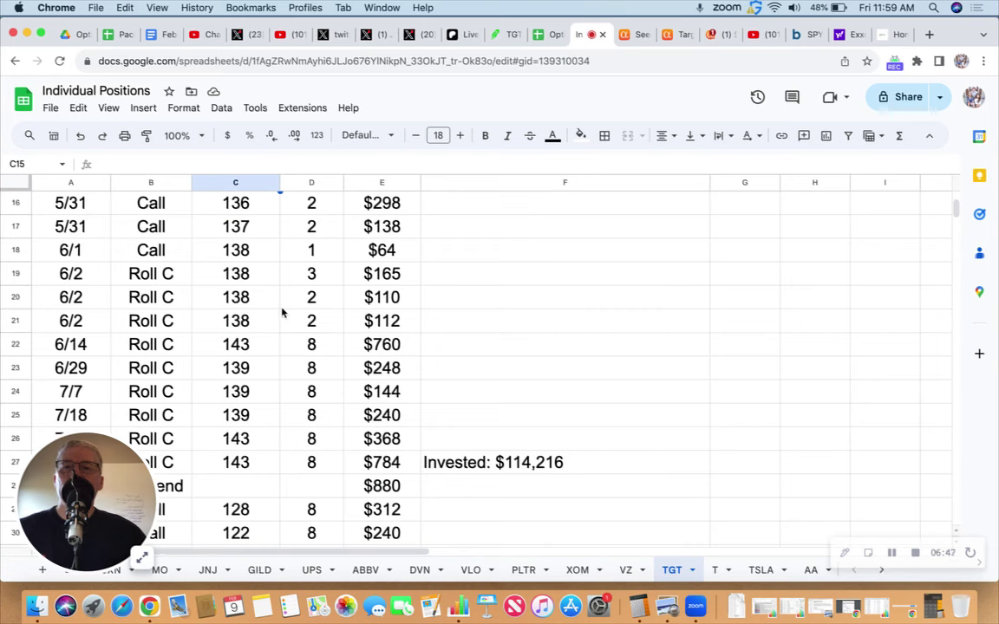
scroll(282, 298, down, 5)
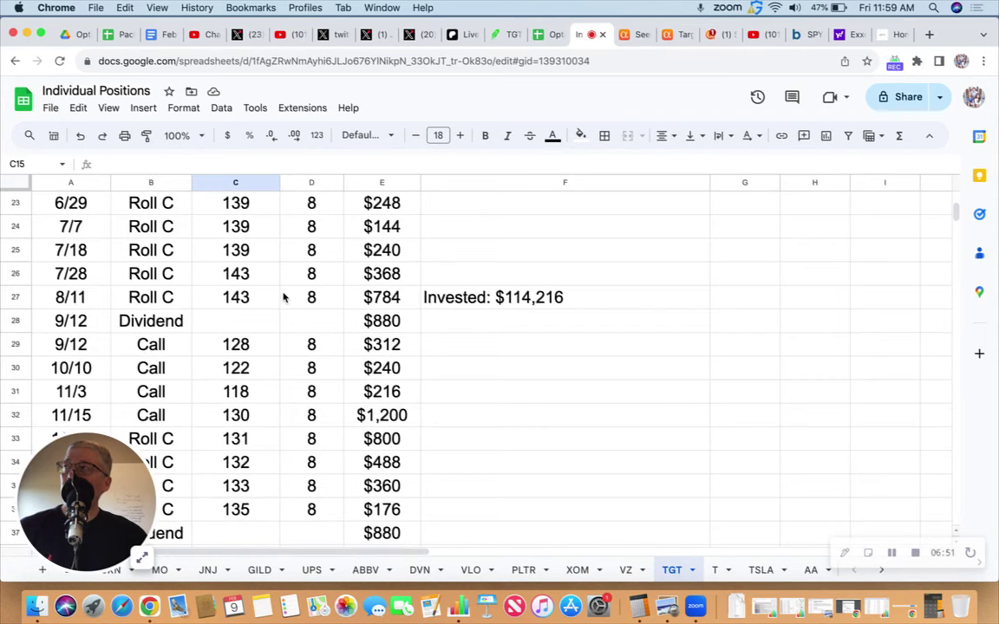
click(473, 299)
scroll(285, 301, down, 3)
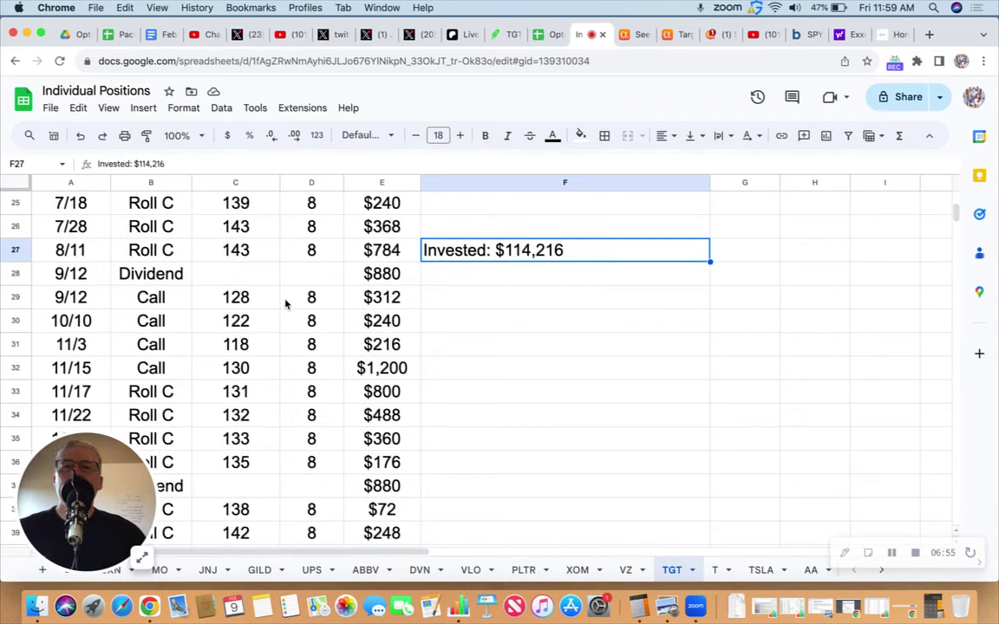
scroll(285, 303, down, 7)
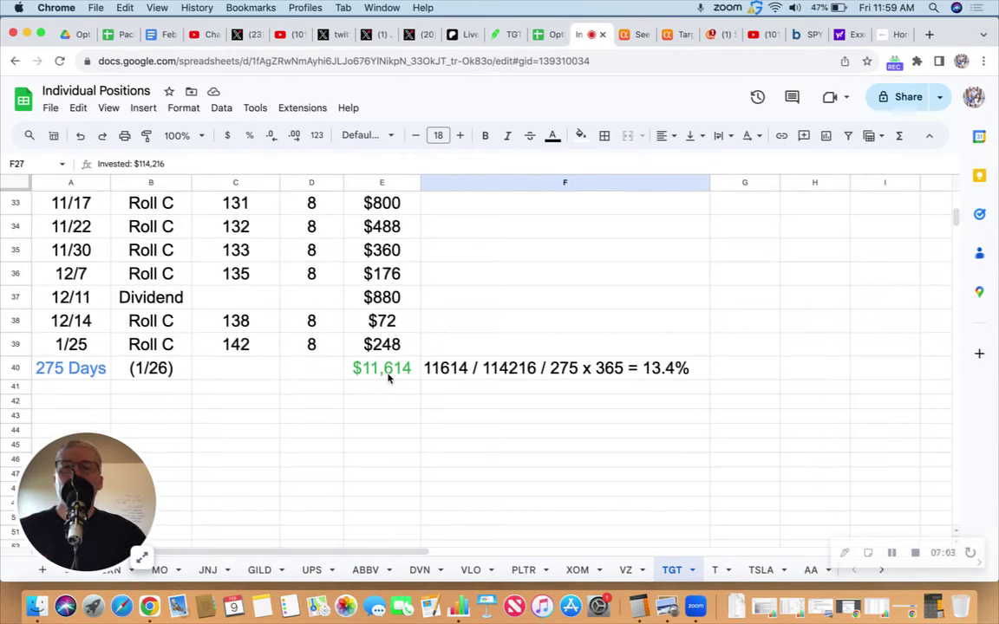
- Check the TGT trade in Options Trades and insert one row below the 1/25 trade in the TGT sheet
click(14, 346)
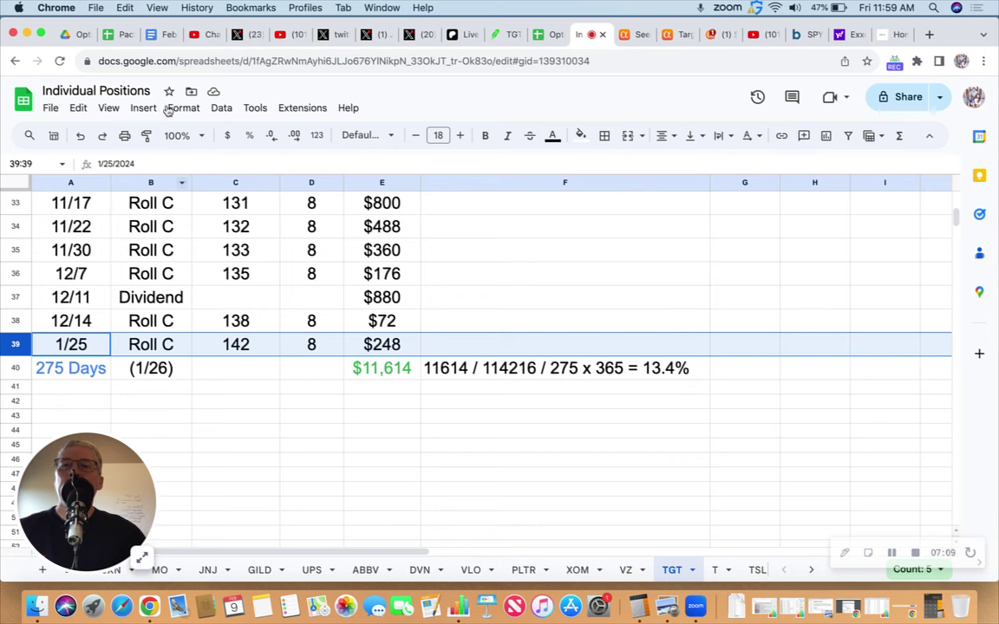
click(539, 35)
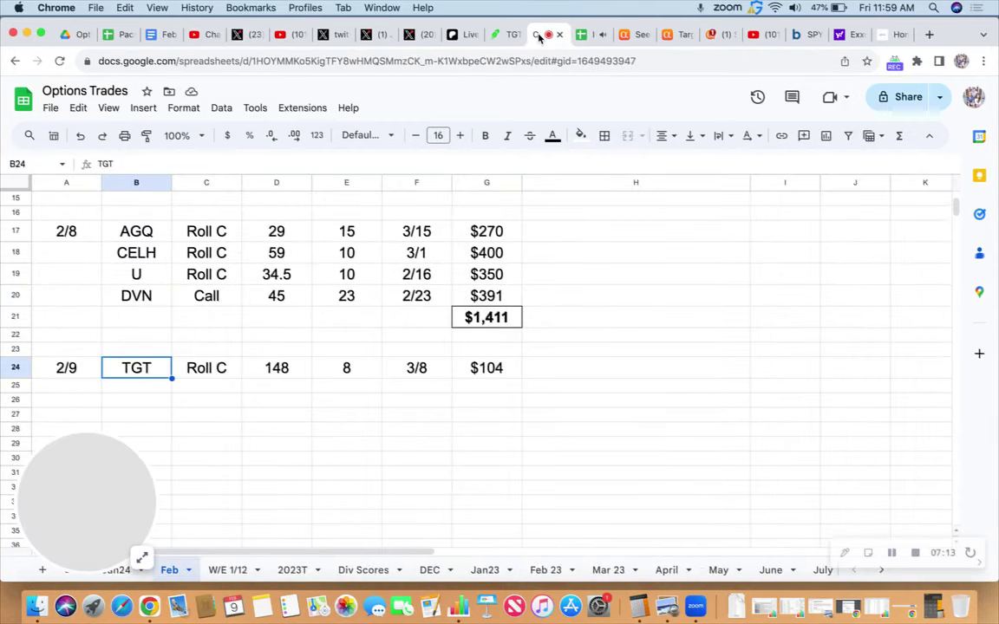
click(577, 35)
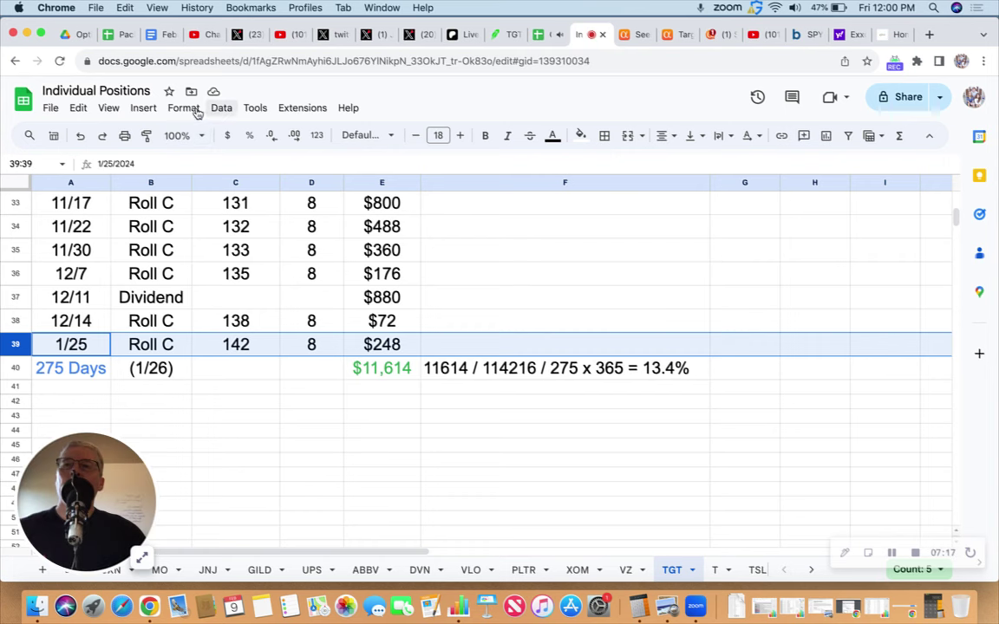
click(144, 108)
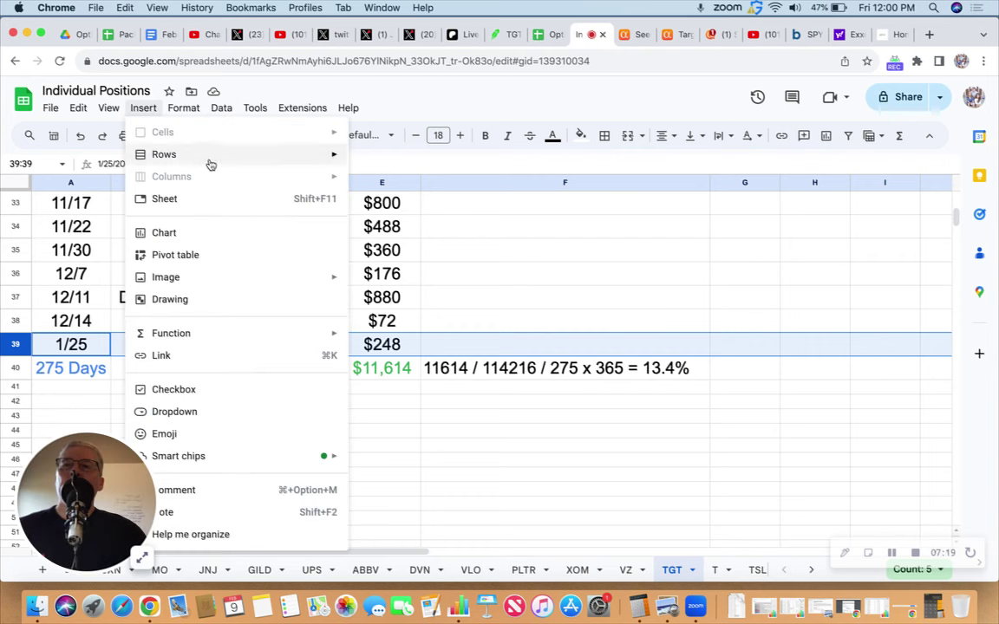
mouse_move(212, 163)
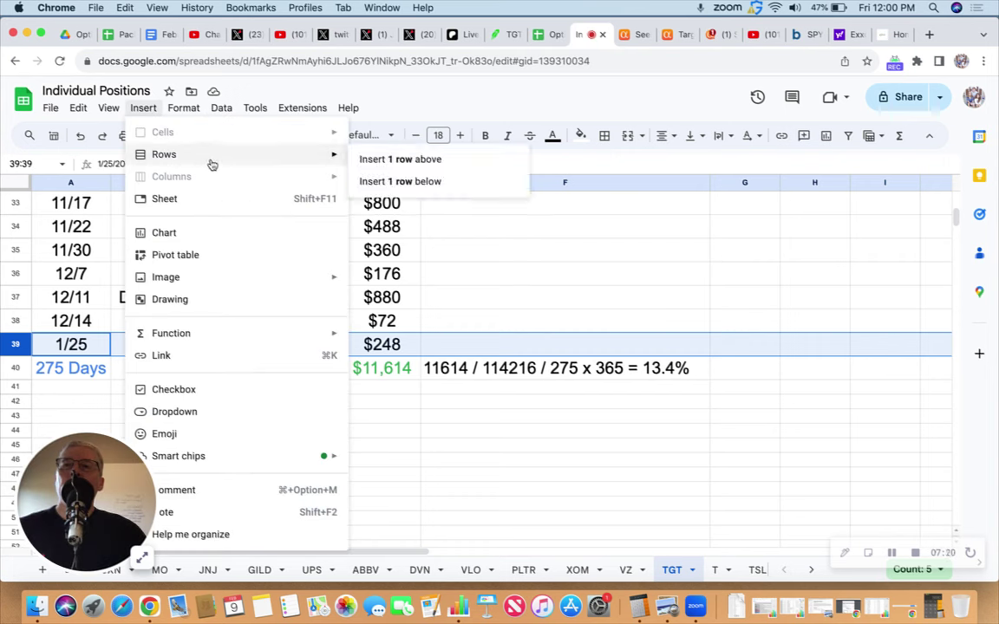
click(369, 180)
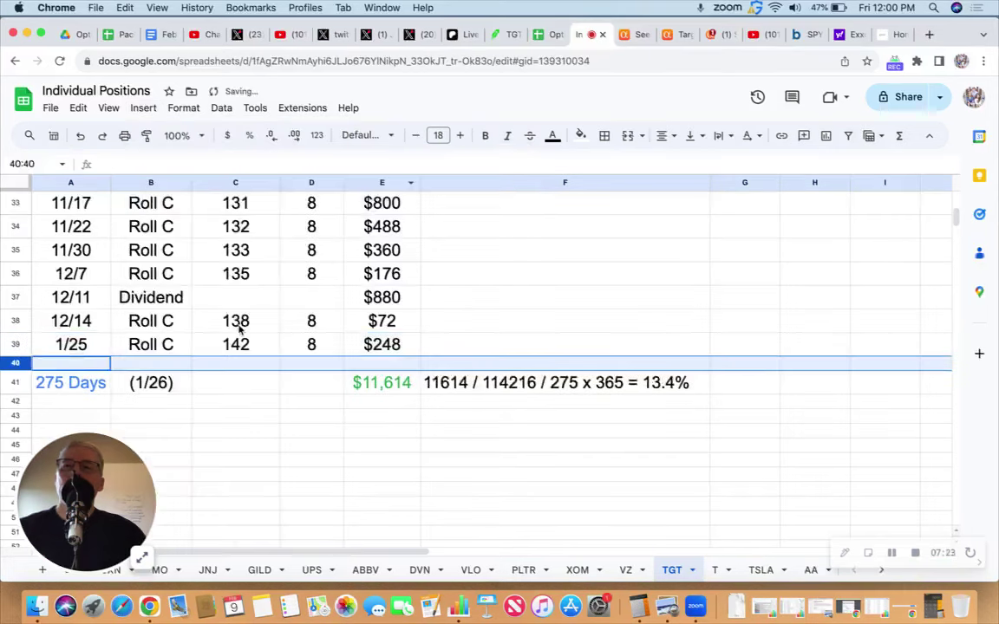
- Fill the empty row below the 1/25 trade with date 2/9, type Roll C, strike 148 and 8 contracts
click(83, 364)
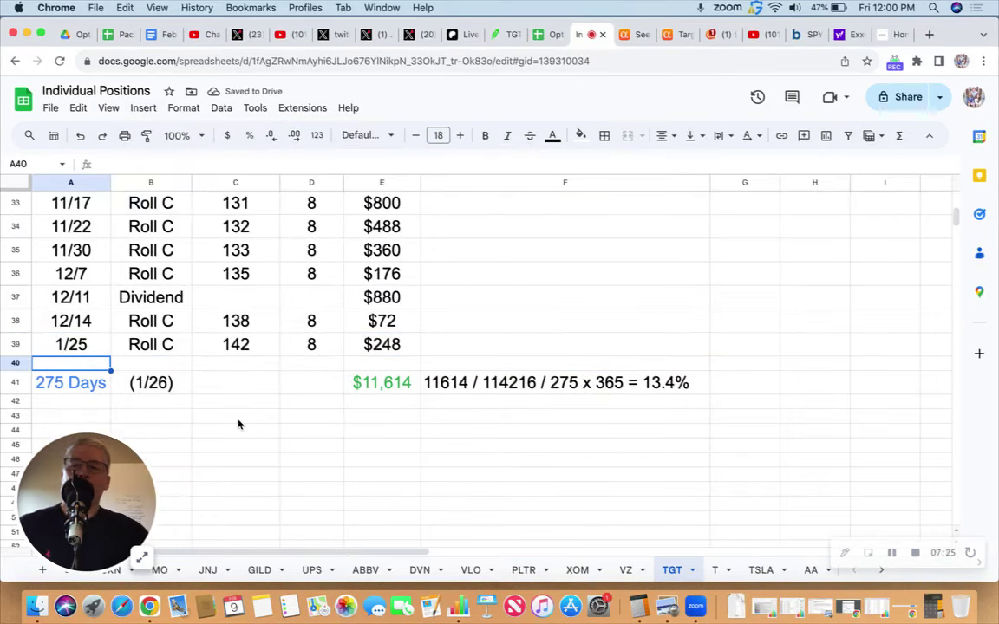
text(2/9)
key(Tab)
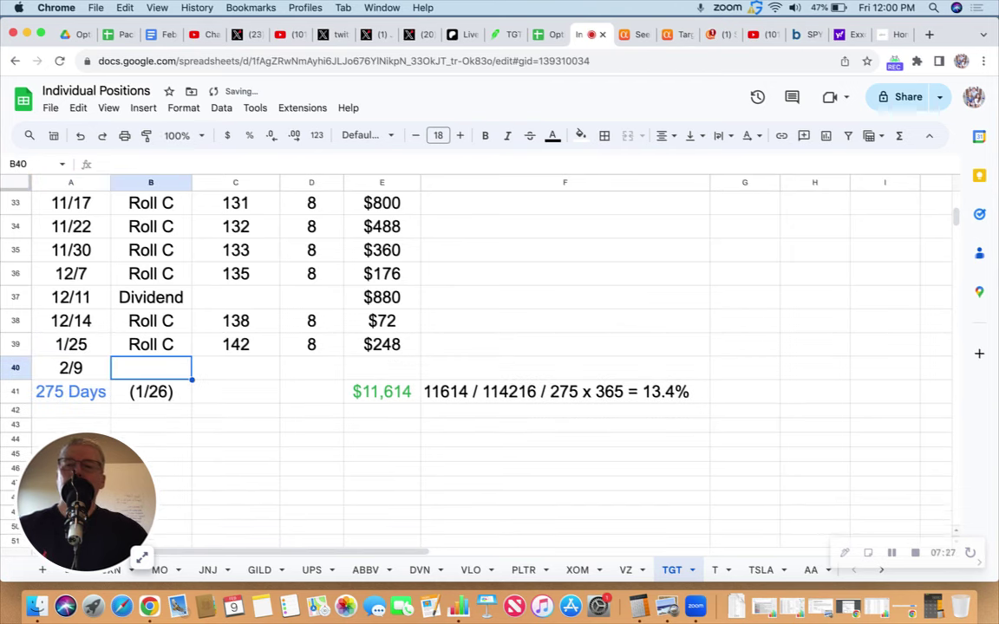
text(Roll C)
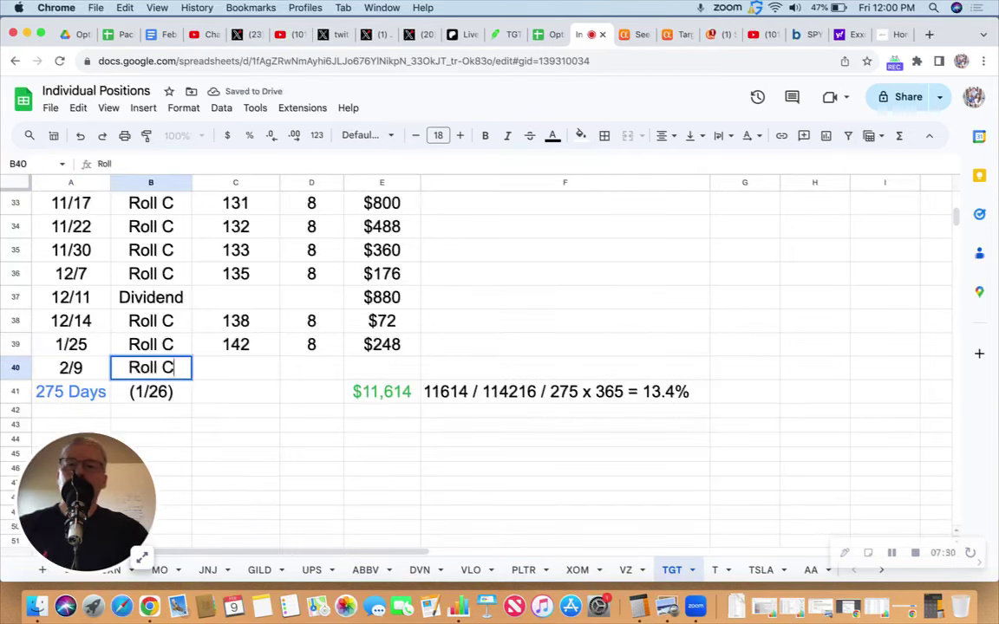
key(Tab)
text(148)
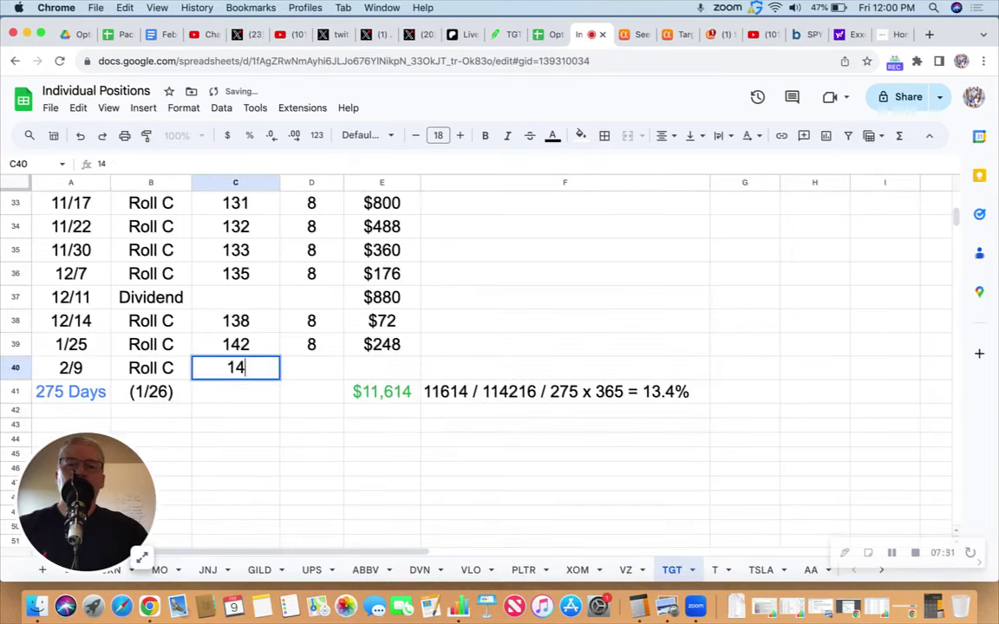
key(Tab)
text(8)
key(Tab)
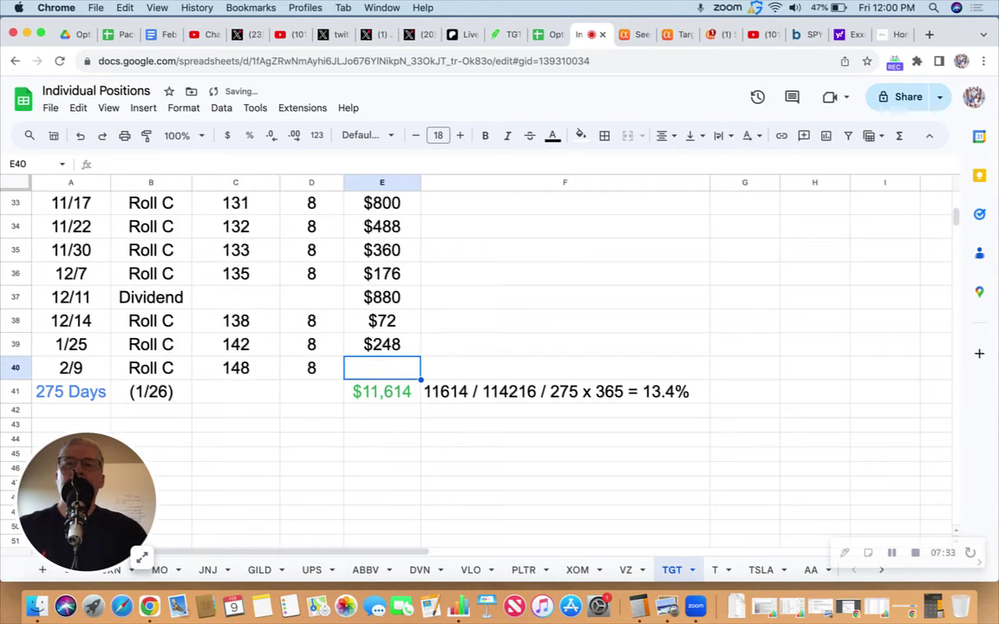
- Check the TGT premium in the Options Trades spreadsheet and enter $104 as the 2/9 trade's amount in the TGT sheet
click(545, 36)
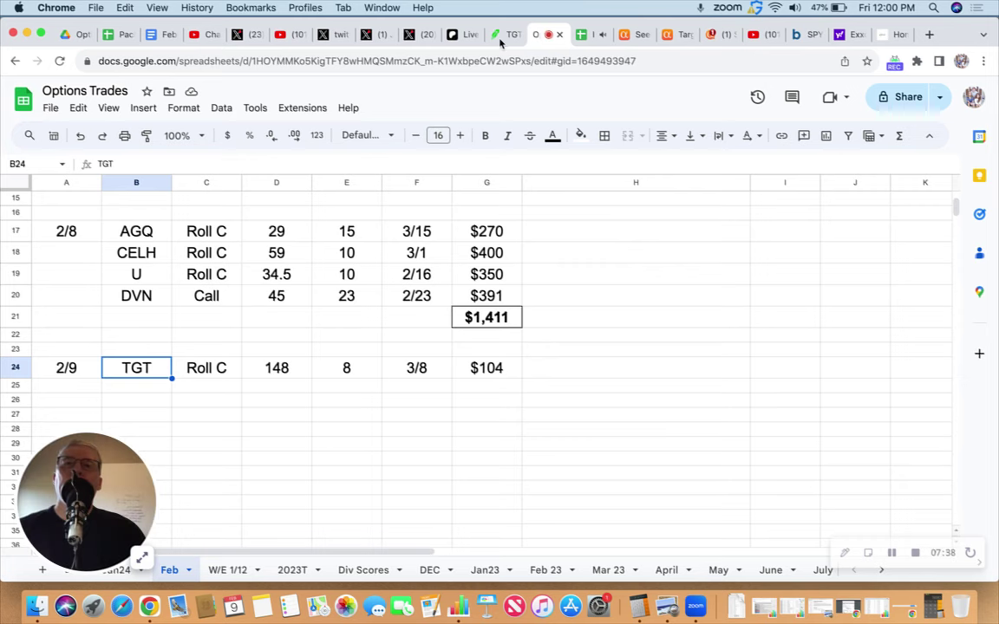
click(582, 34)
text($1)
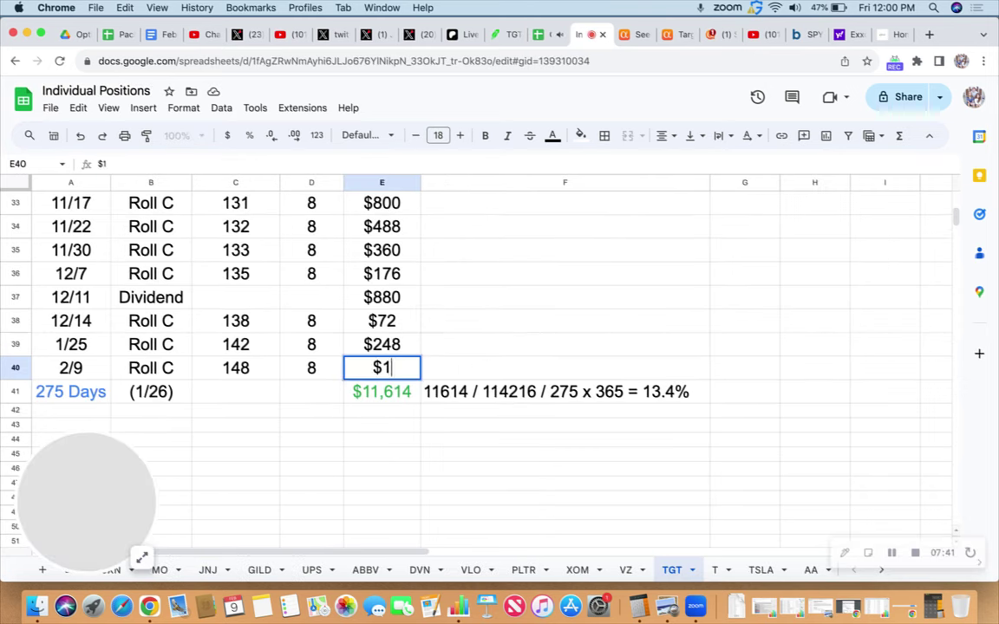
text(04)
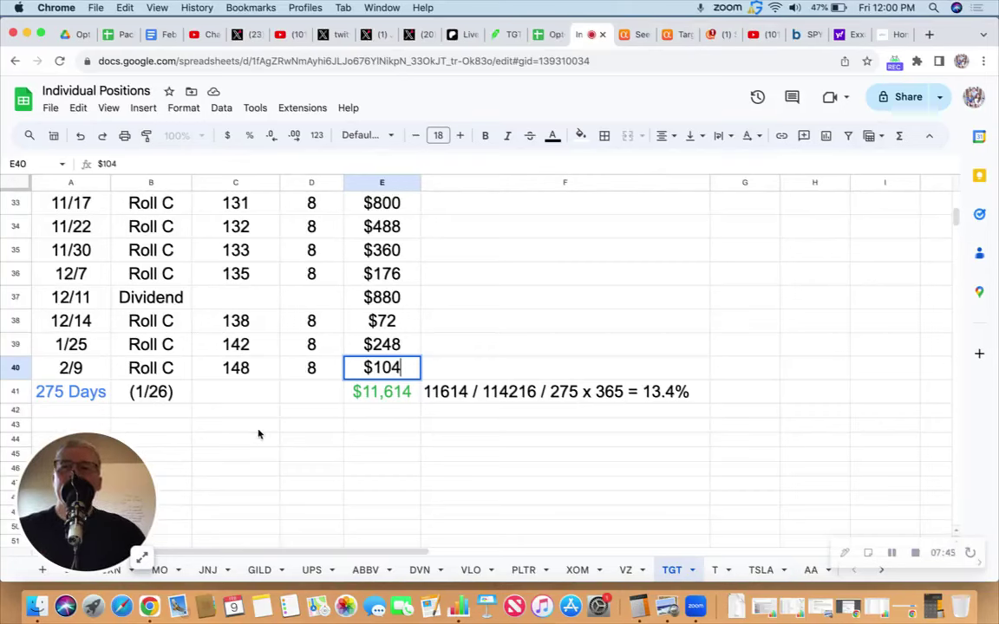
key(Return)
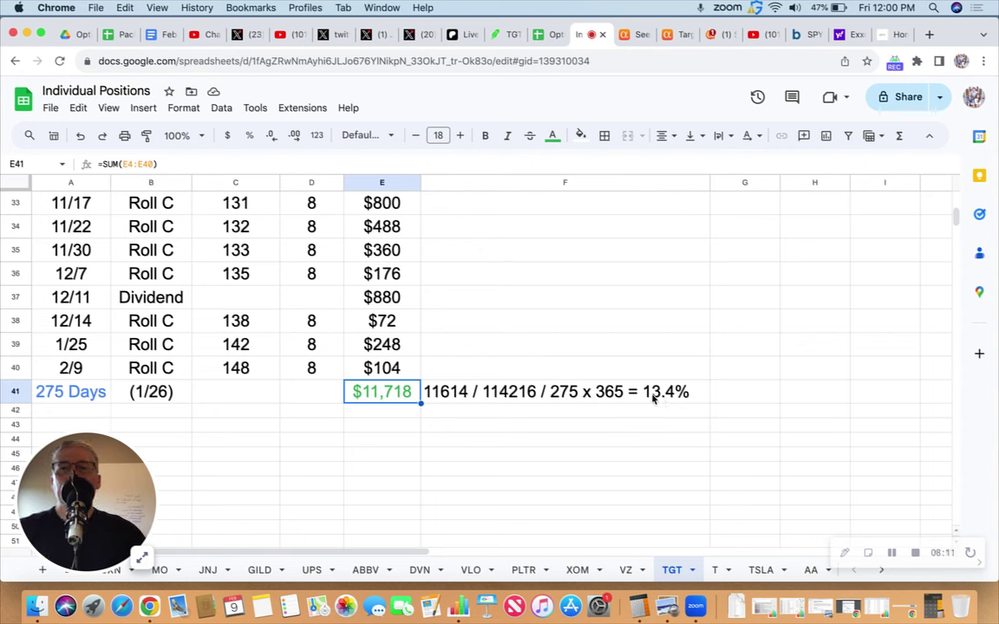
click(226, 376)
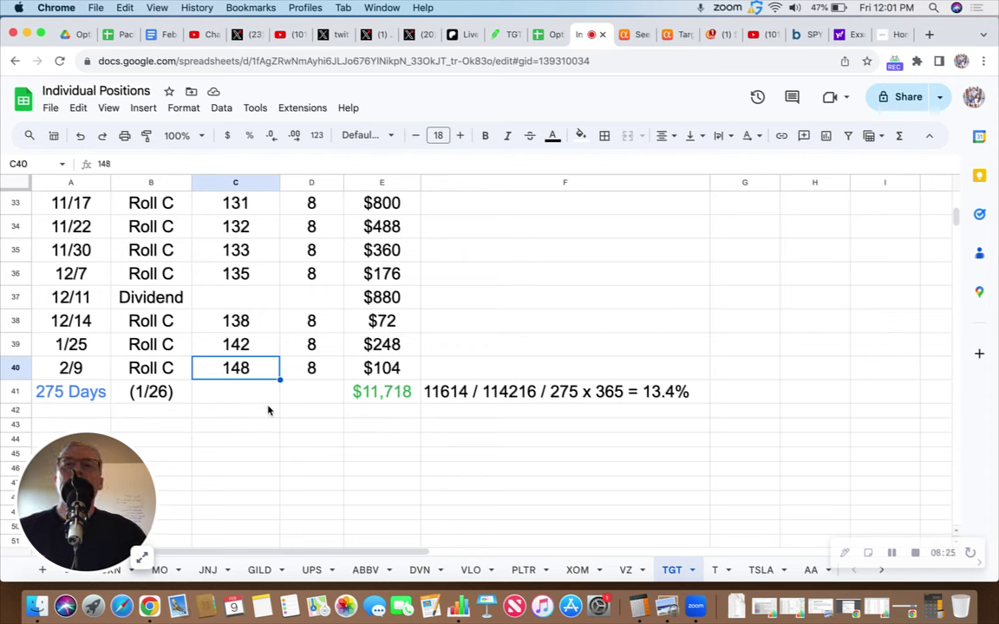
- View the Gamba Ristorante website, then switch to Robinhood and go from the Target stock page to the home page
click(880, 34)
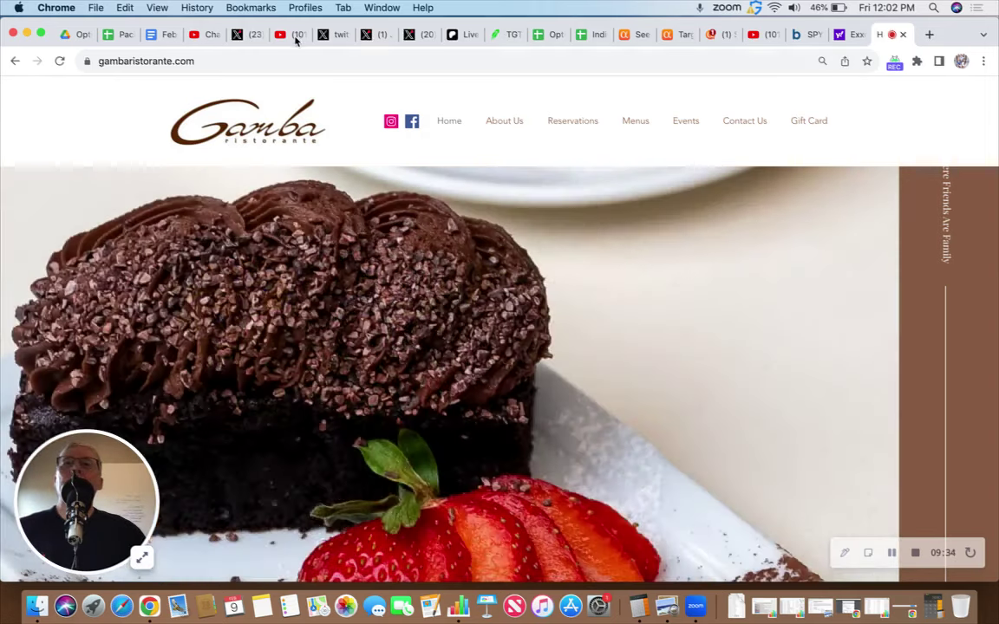
click(500, 36)
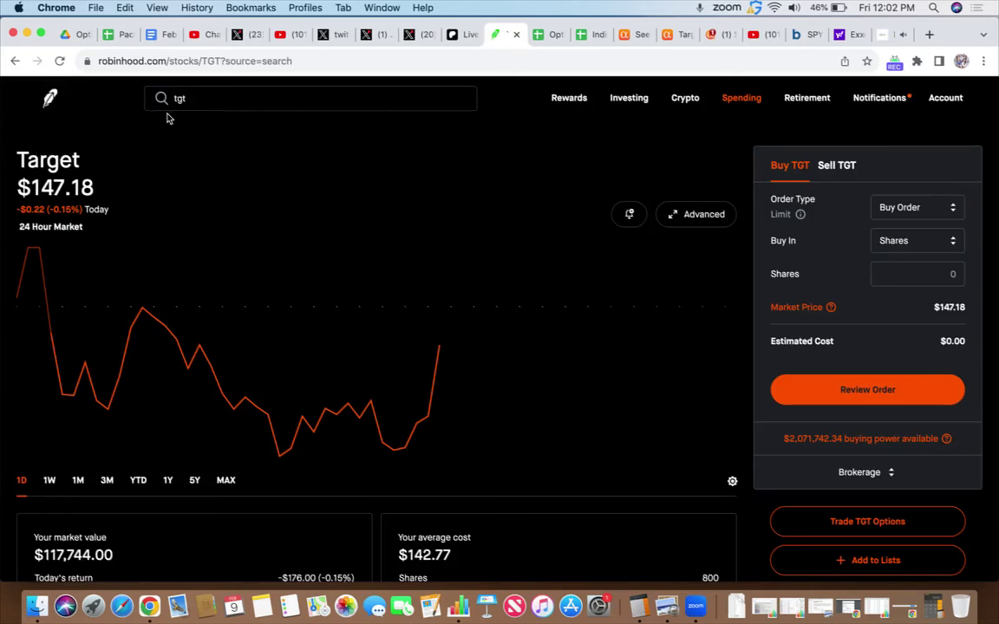
click(51, 103)
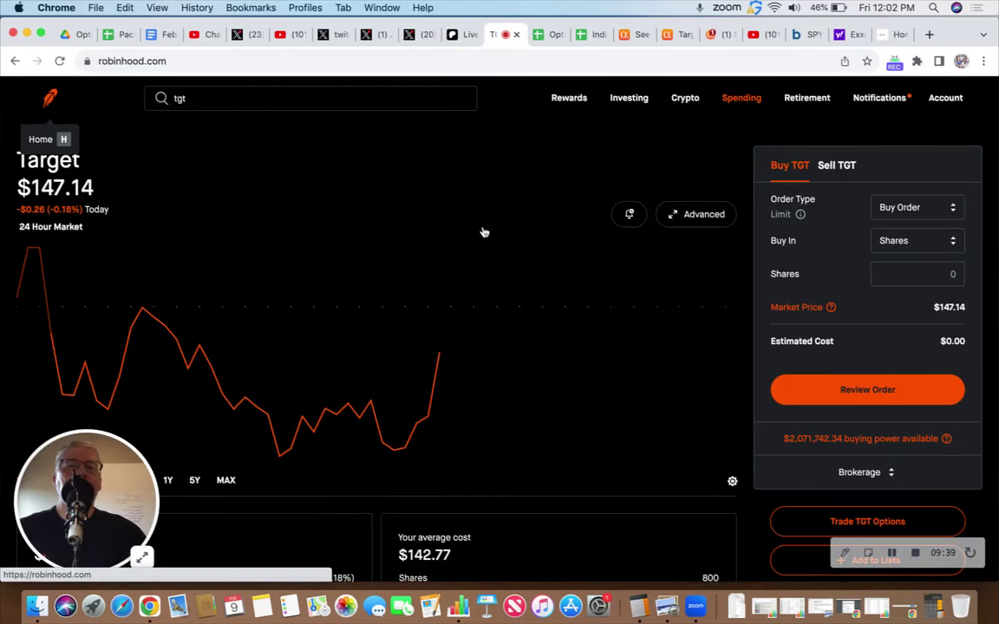